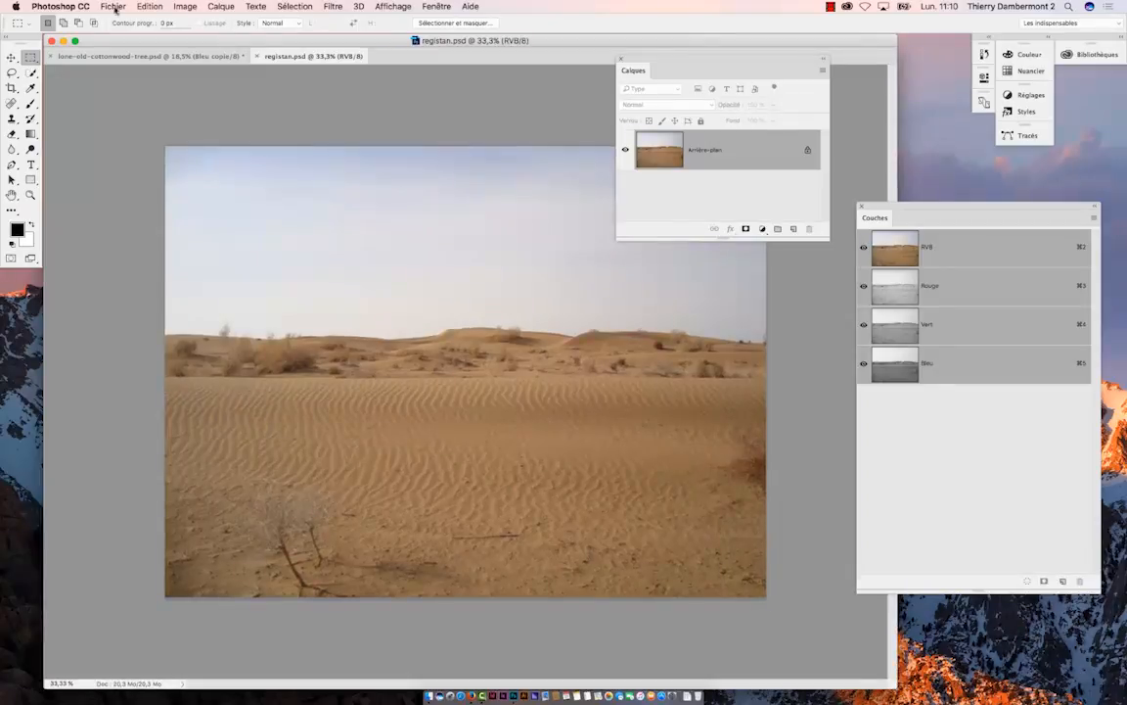
- Move the Calques panel off the photo and flip between the two open documents, finishing on lone-old-cottonwood-tree.psd
drag(650, 61, 837, 106)
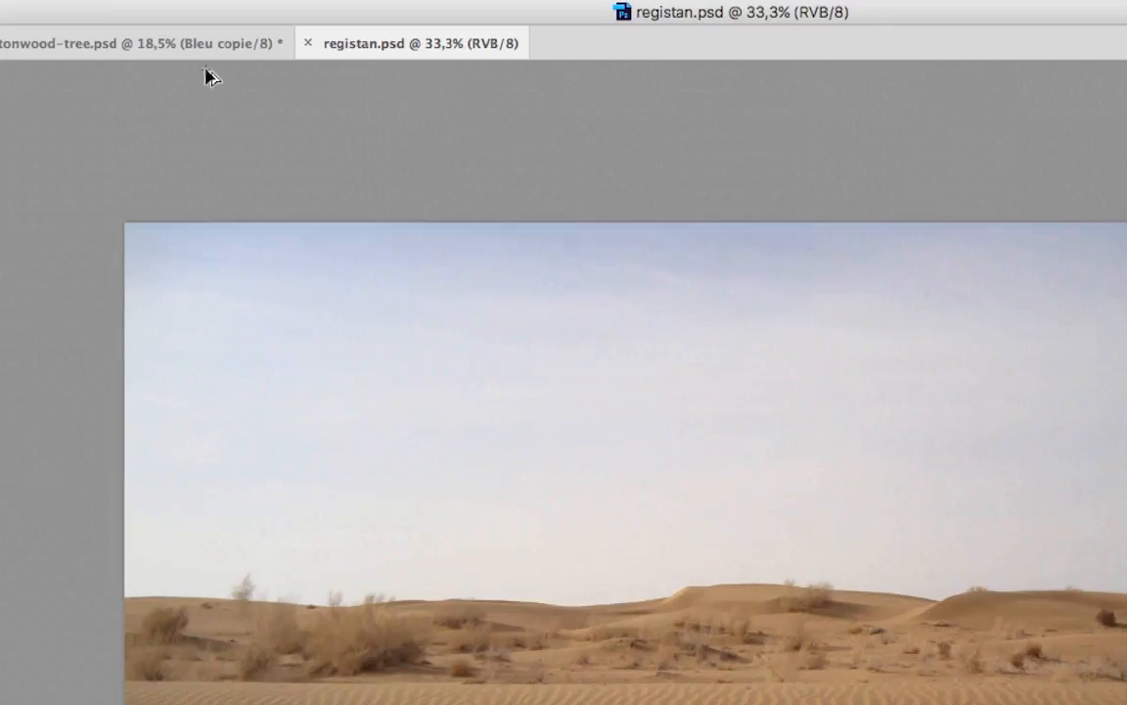
click(194, 59)
click(257, 61)
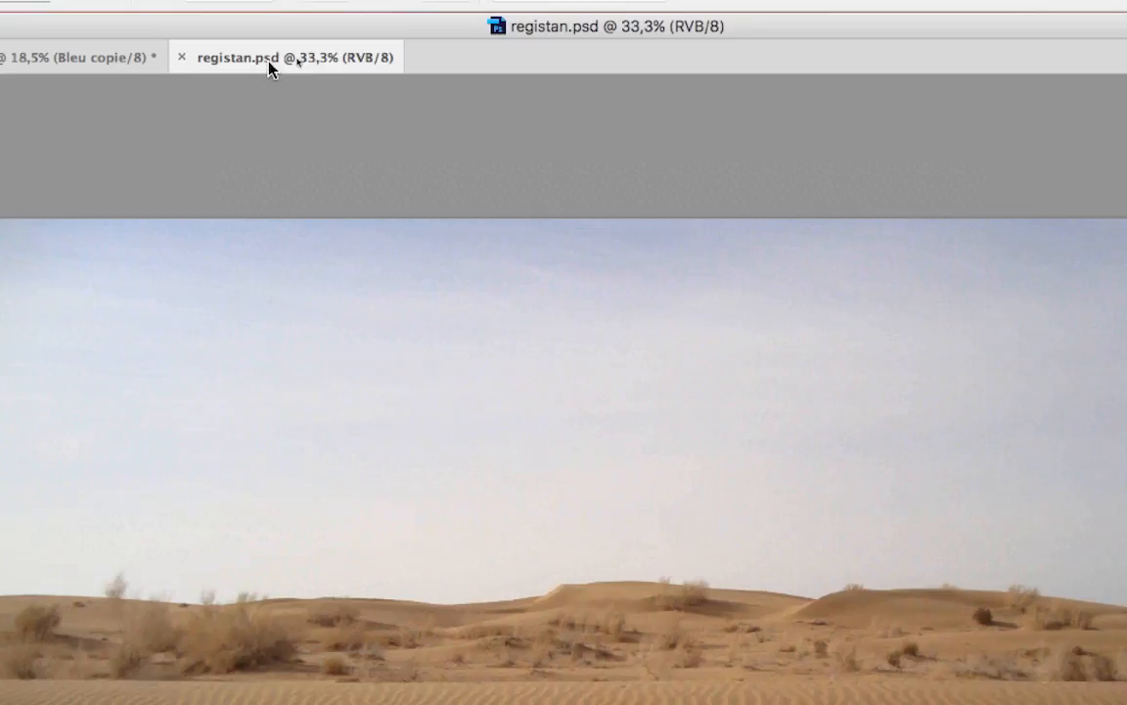
click(20, 57)
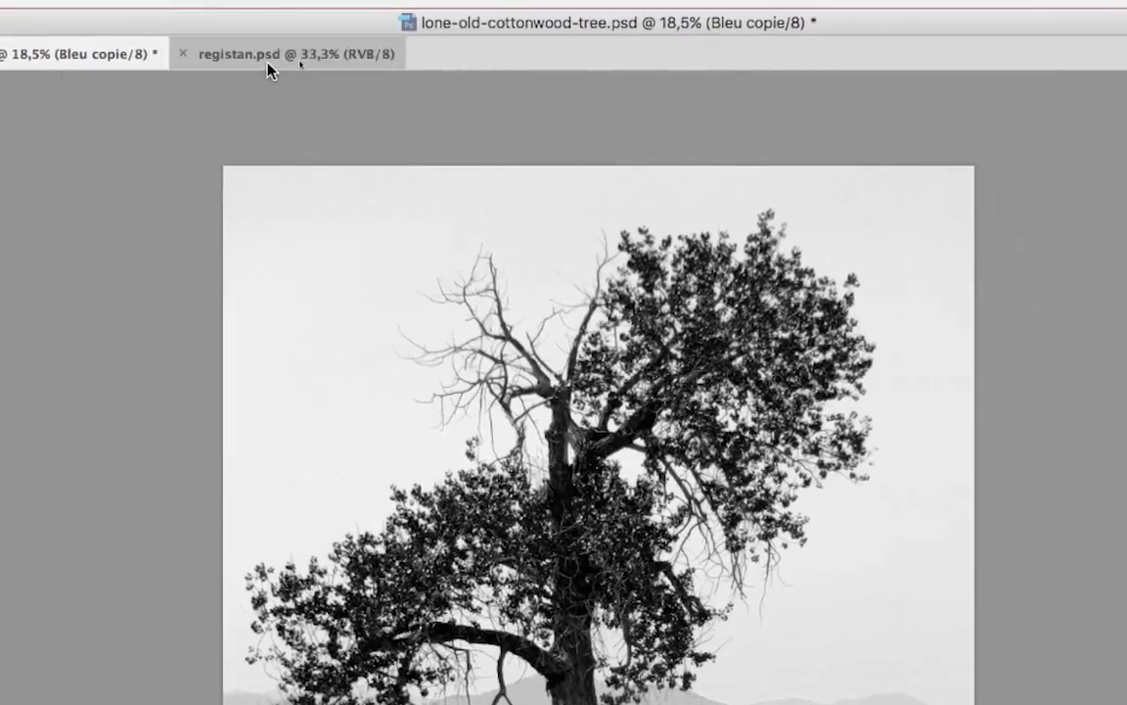
click(477, 59)
click(171, 62)
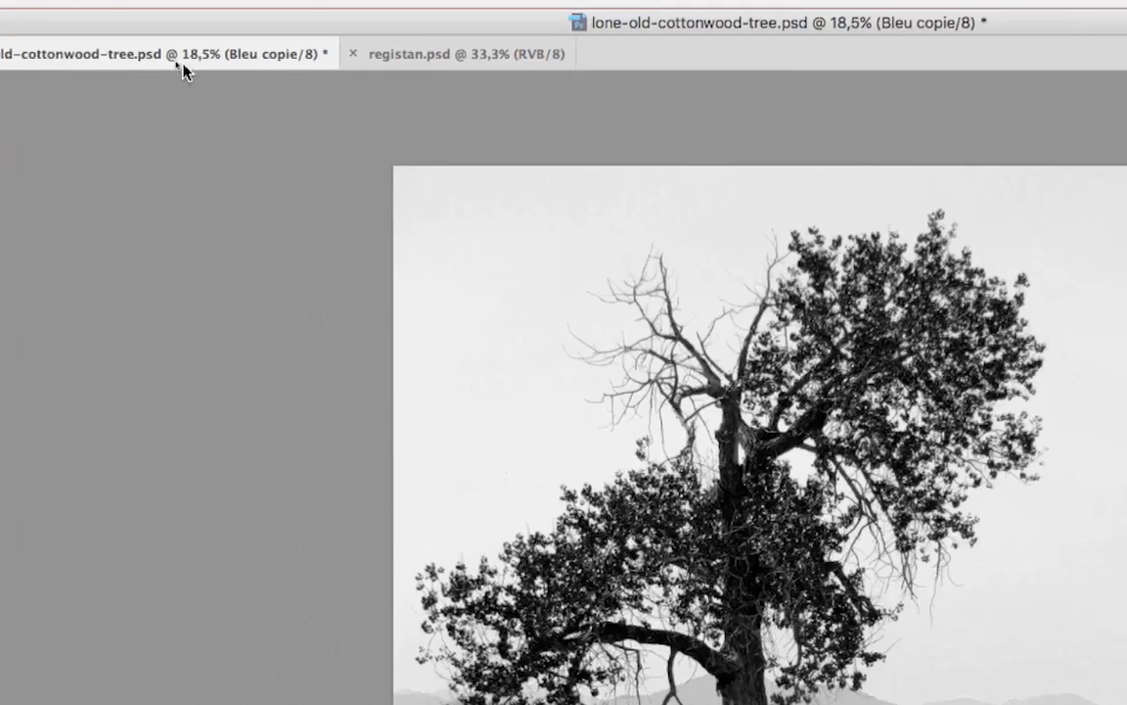
click(486, 56)
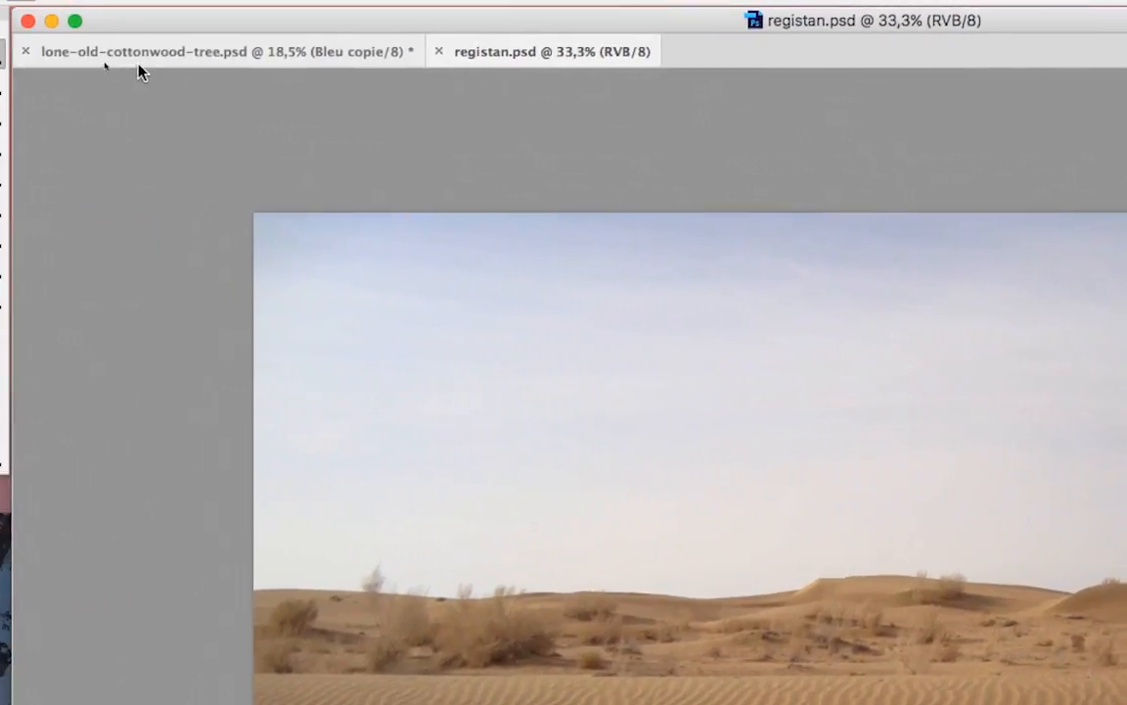
click(65, 61)
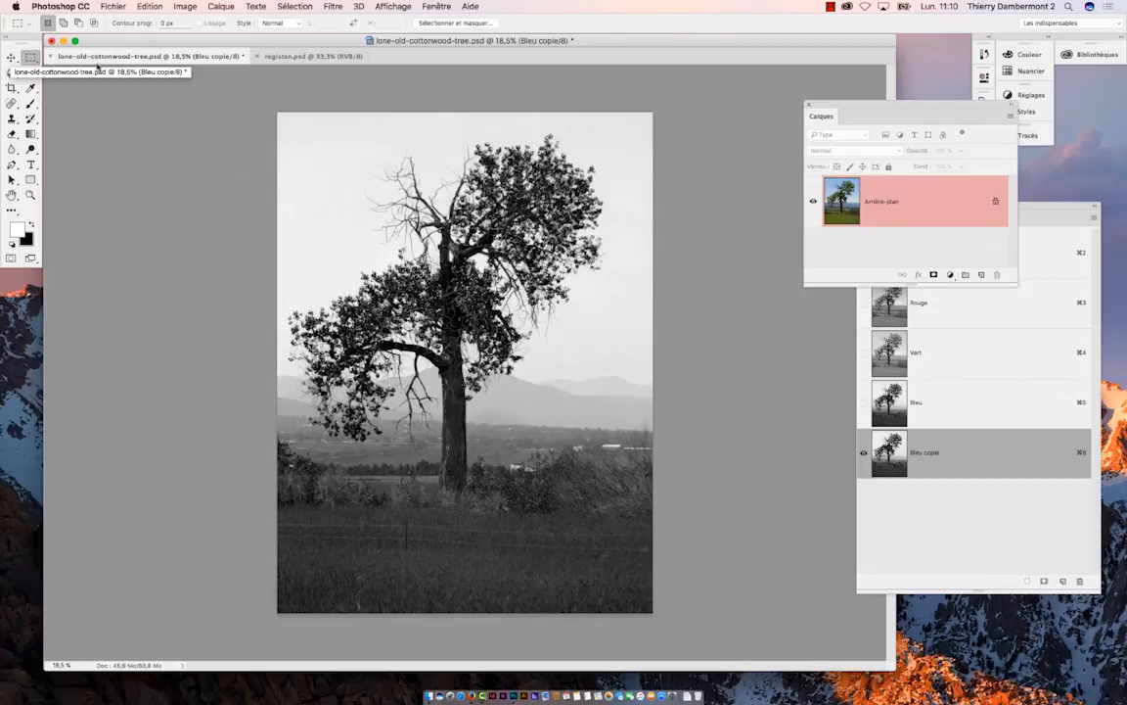
- Separate the Calques and Couches panels on either side of the tree photo and display its RVB composite channel
click(949, 219)
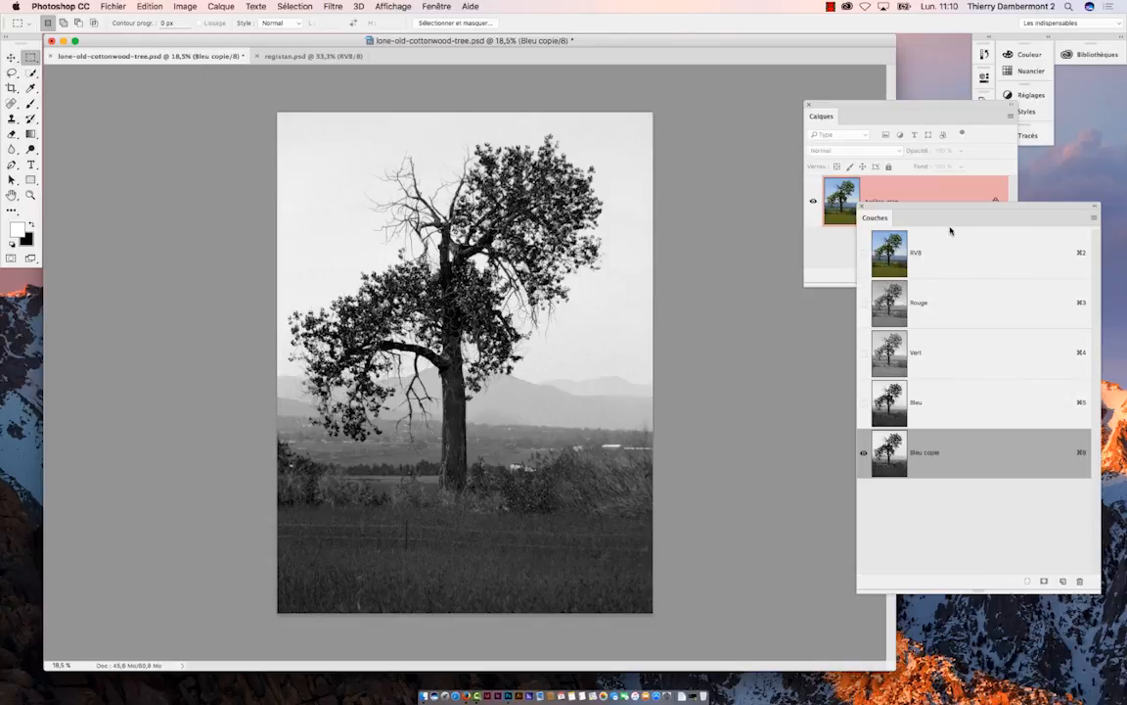
drag(841, 108, 51, 403)
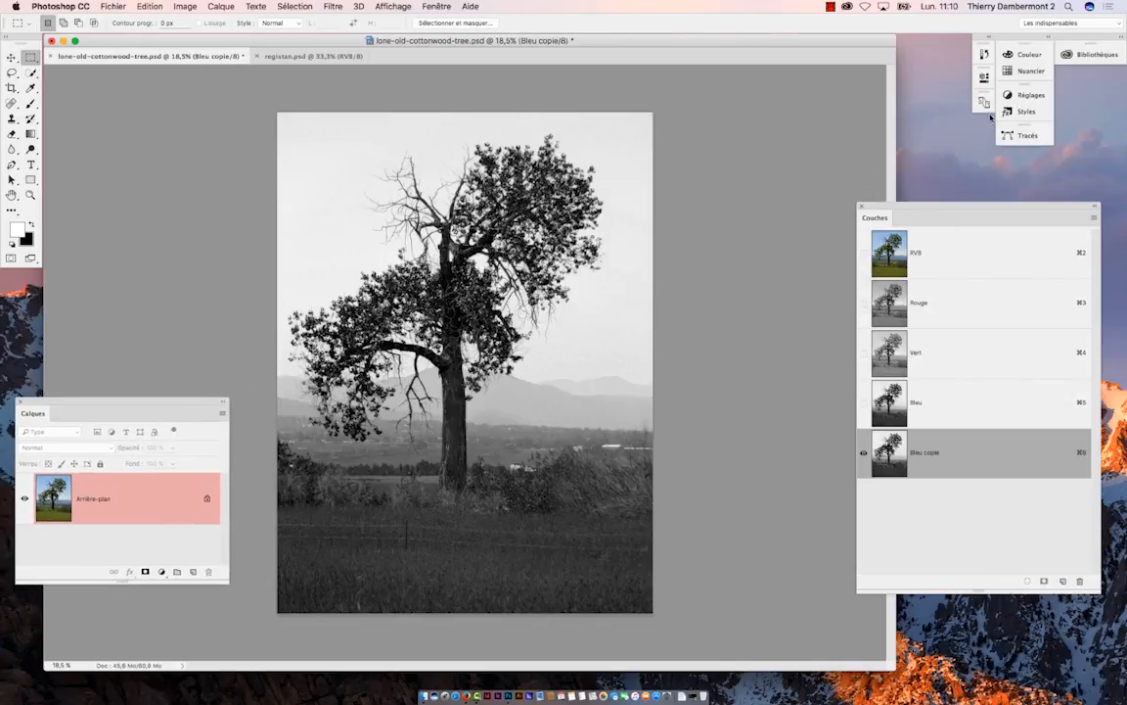
drag(891, 209, 754, 195)
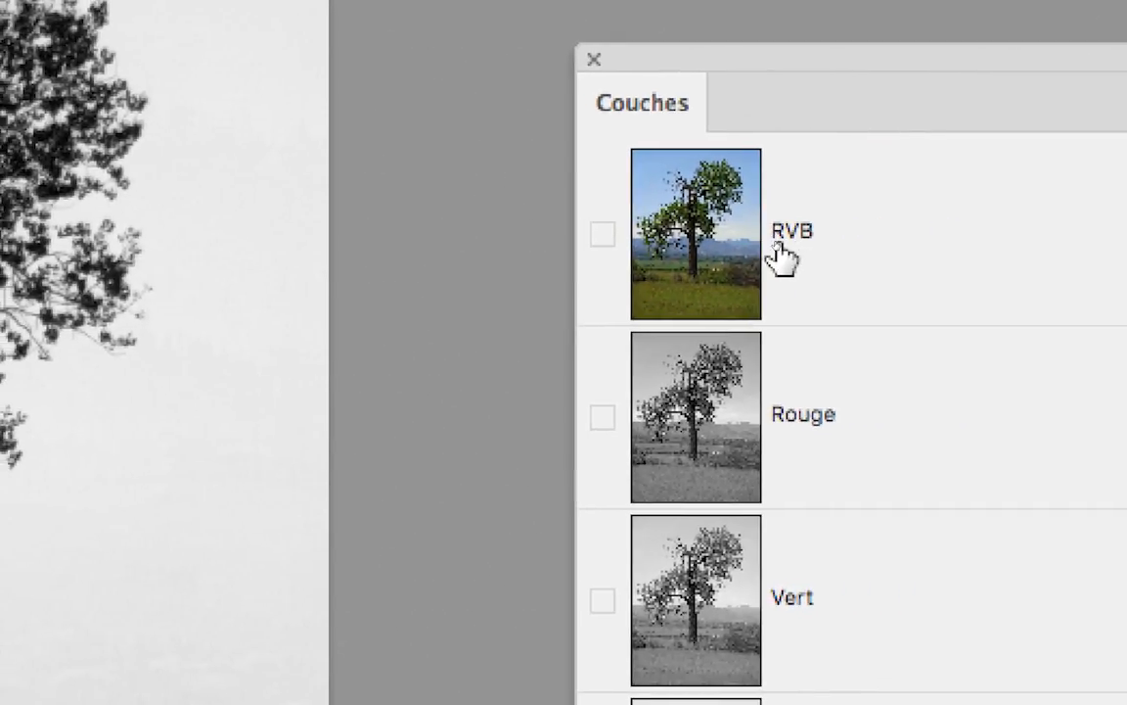
click(788, 259)
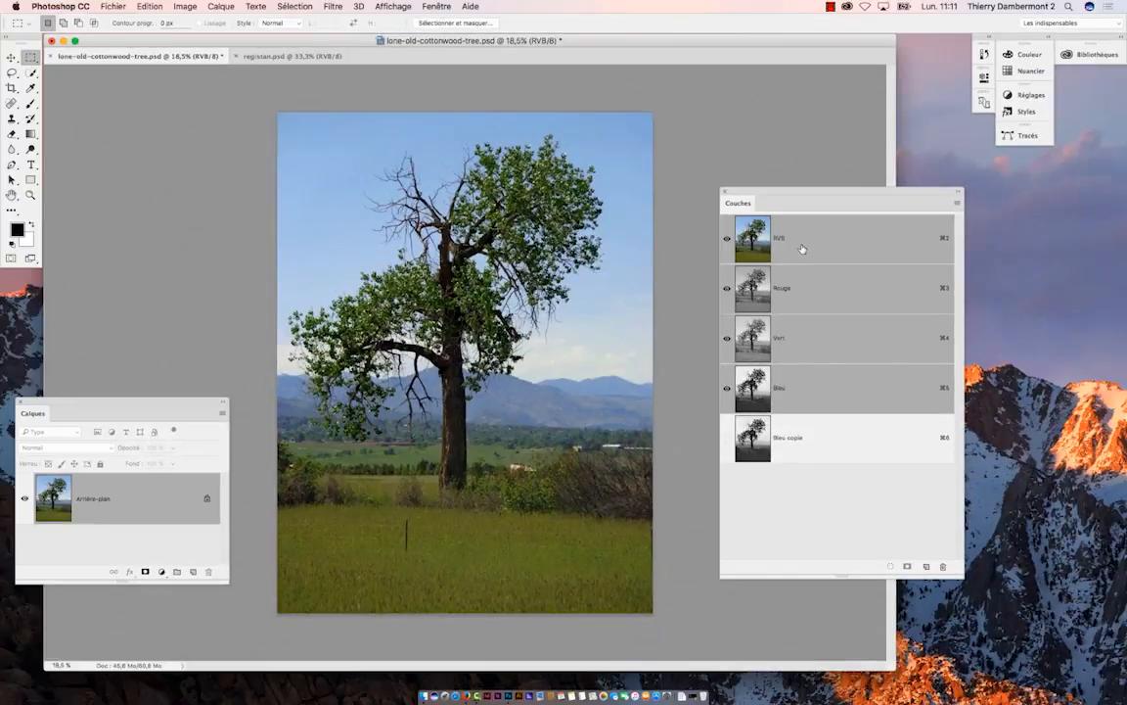
drag(200, 402, 175, 403)
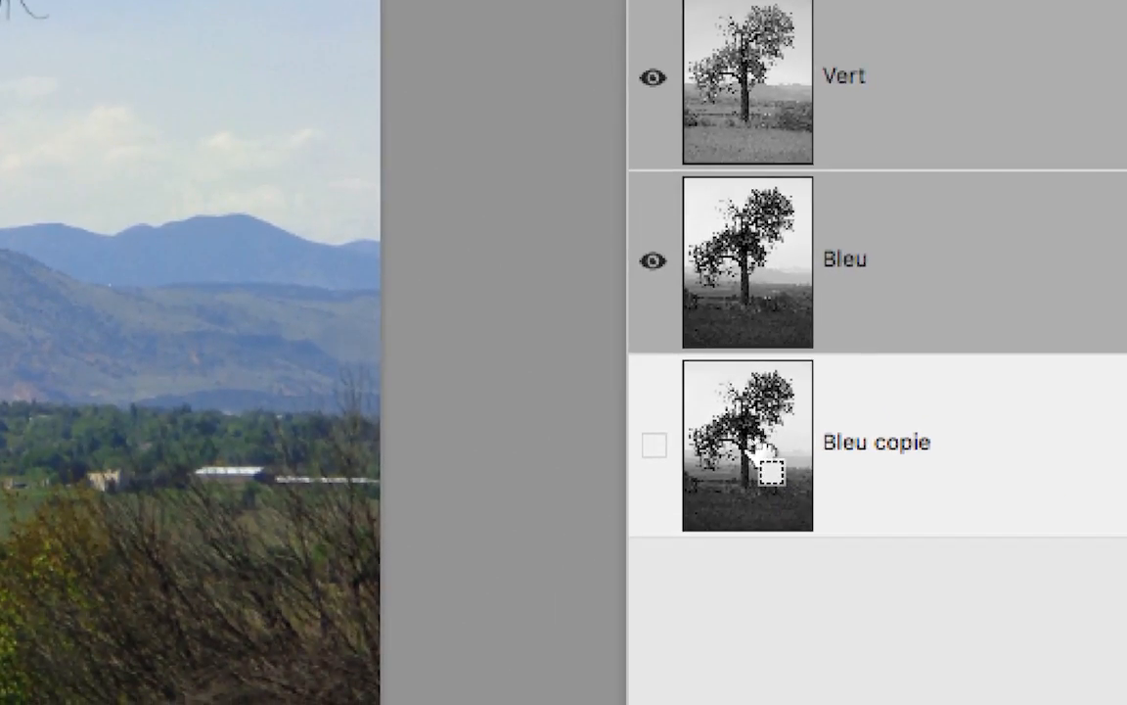
- Load the Bleu copie channel as a selection and invert it to target the dark tree areas
super+click(753, 445)
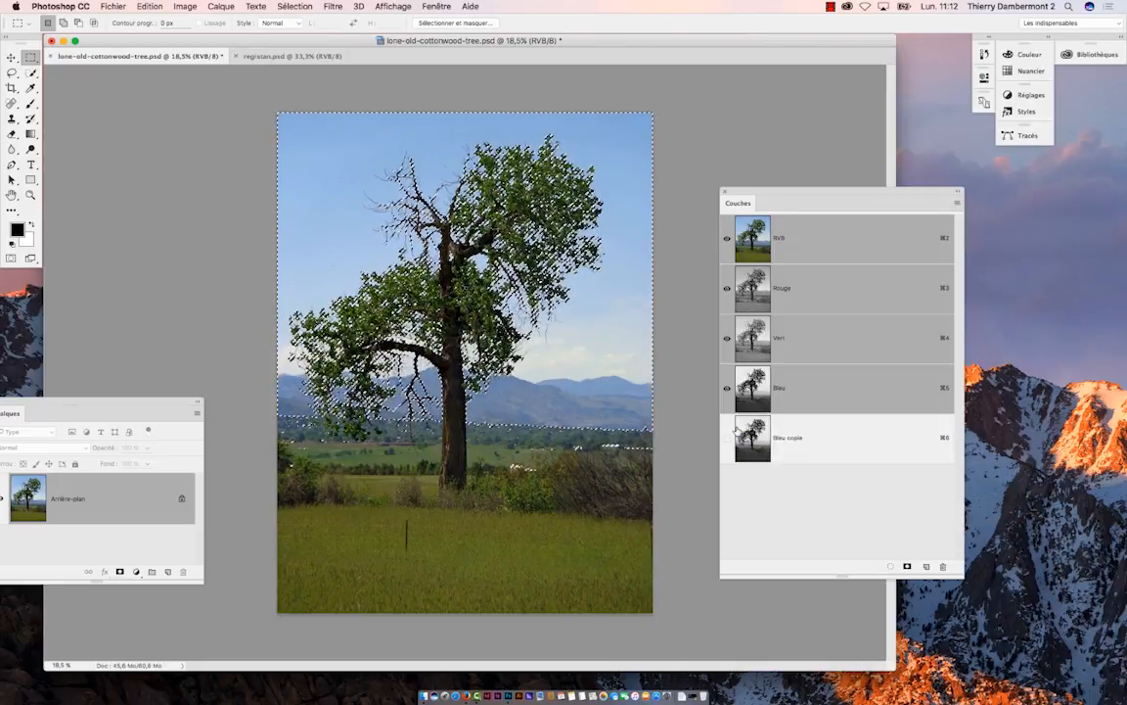
click(294, 6)
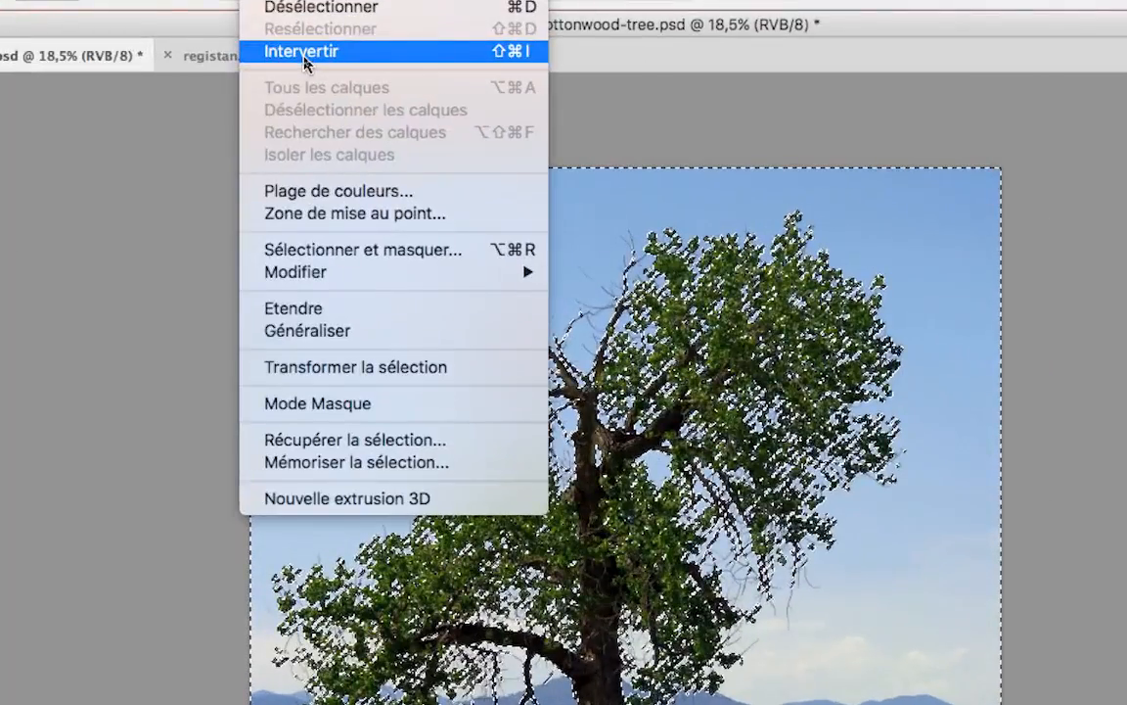
click(304, 54)
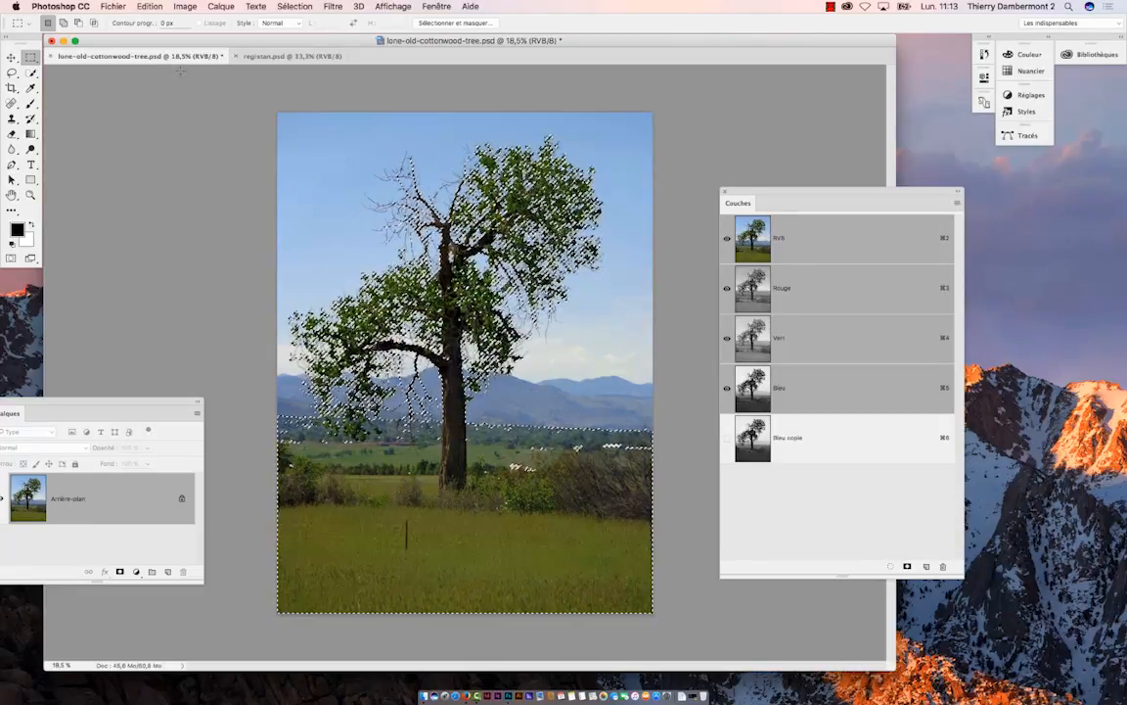
- Detach the toolbox next to the tree photo, and bring back the tree selection after clearing it
drag(25, 38, 224, 131)
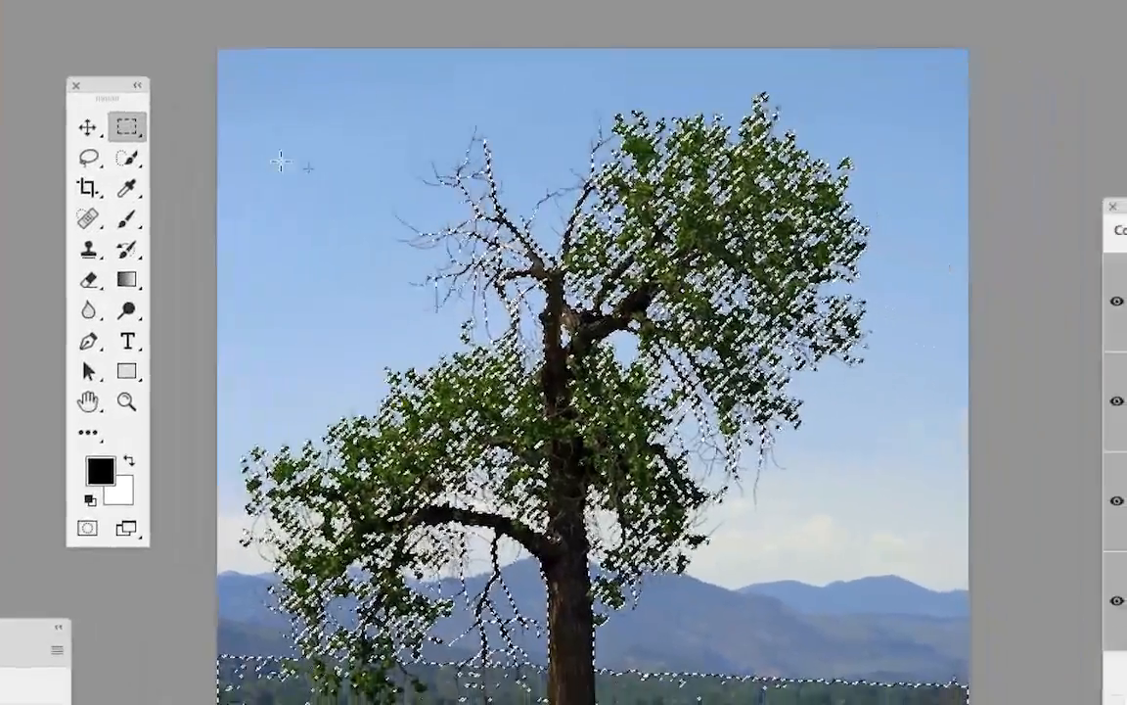
click(399, 189)
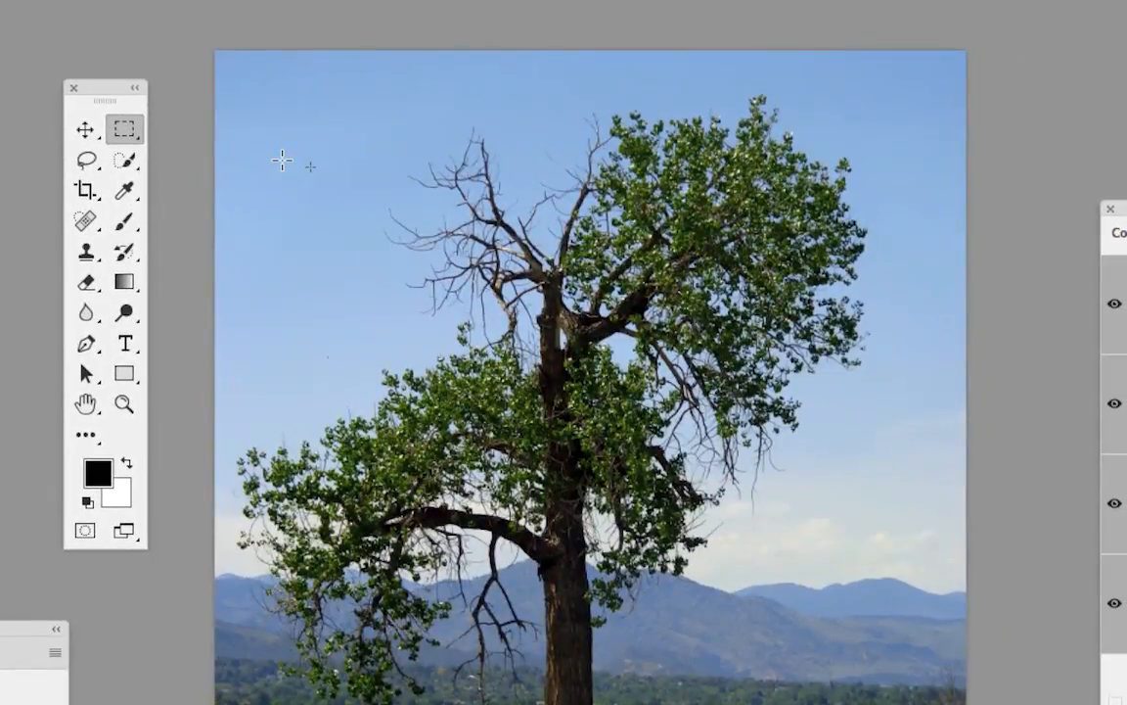
key(super+z)
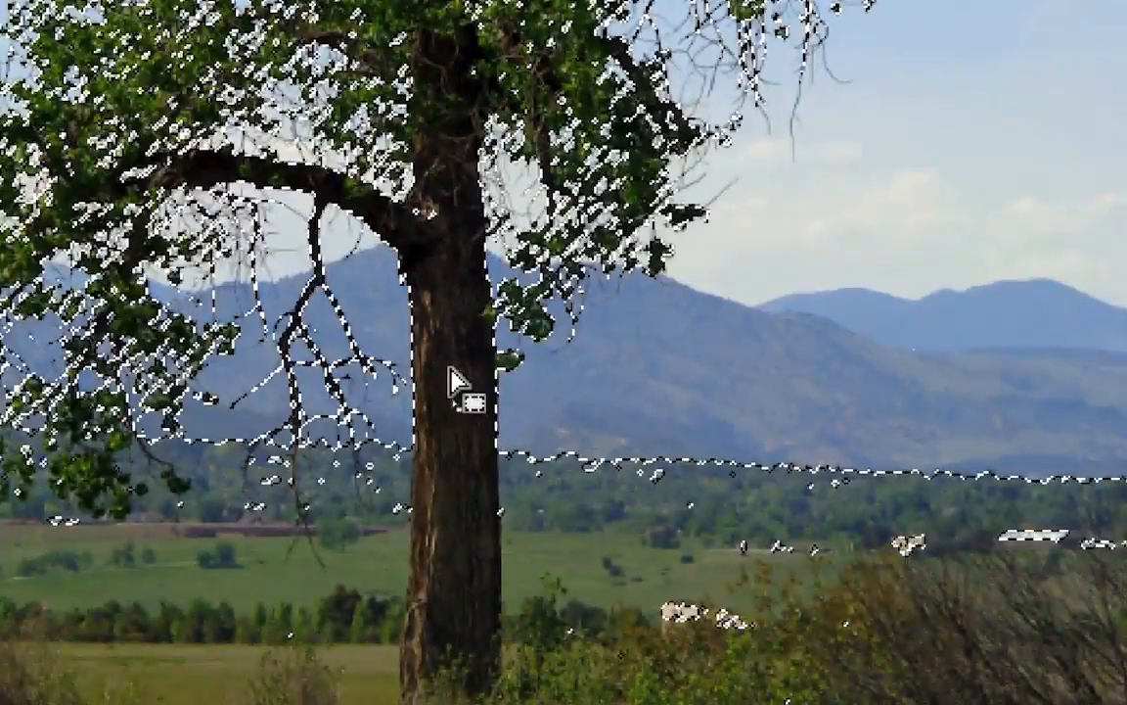
- Transfer the tree selection outline to registan.psd and position it over the desert with the trunk running down to the image's lower edge
drag(453, 382, 392, 294)
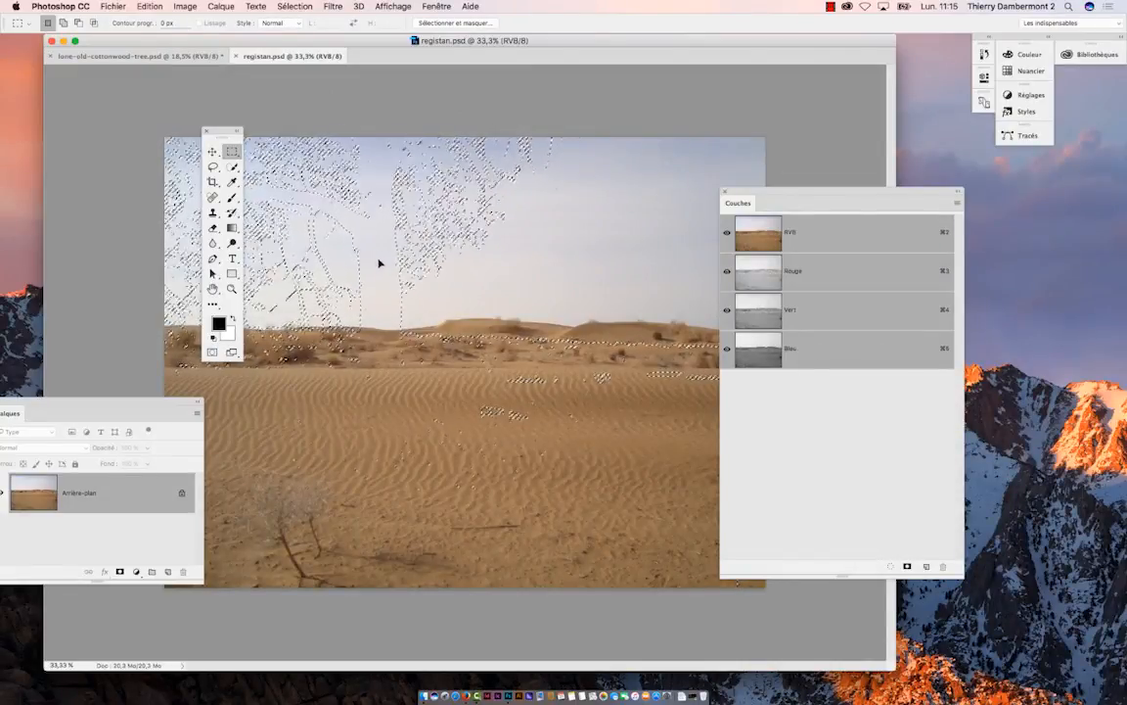
drag(378, 259, 446, 391)
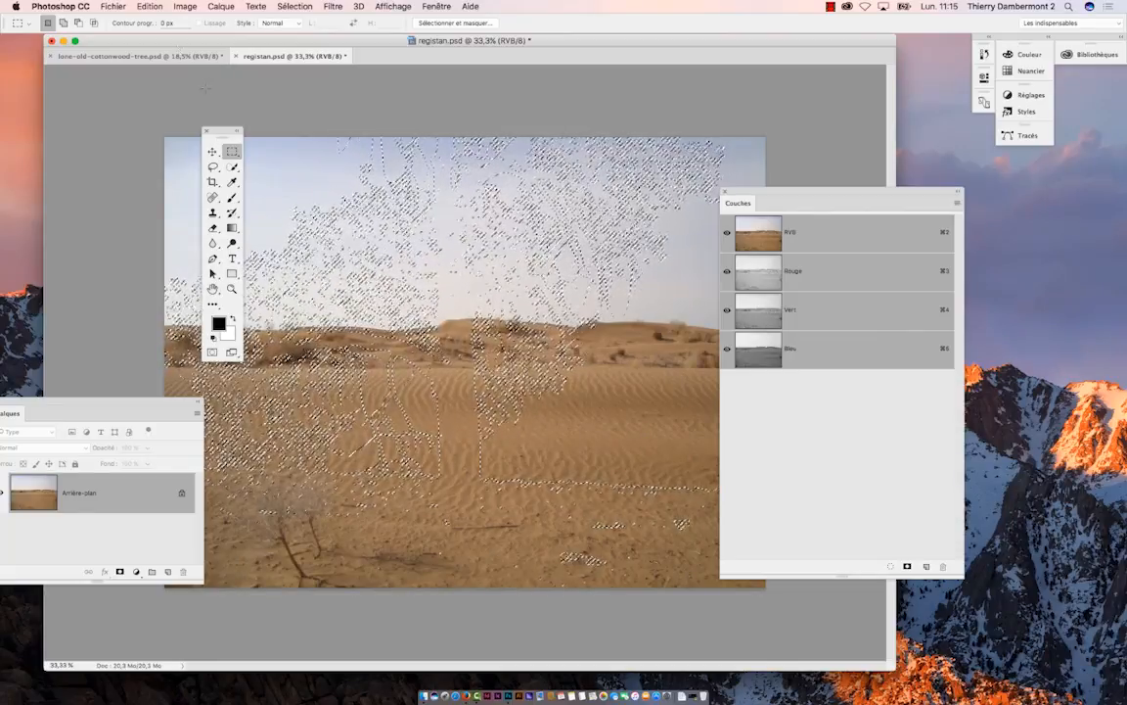
drag(221, 132, 142, 95)
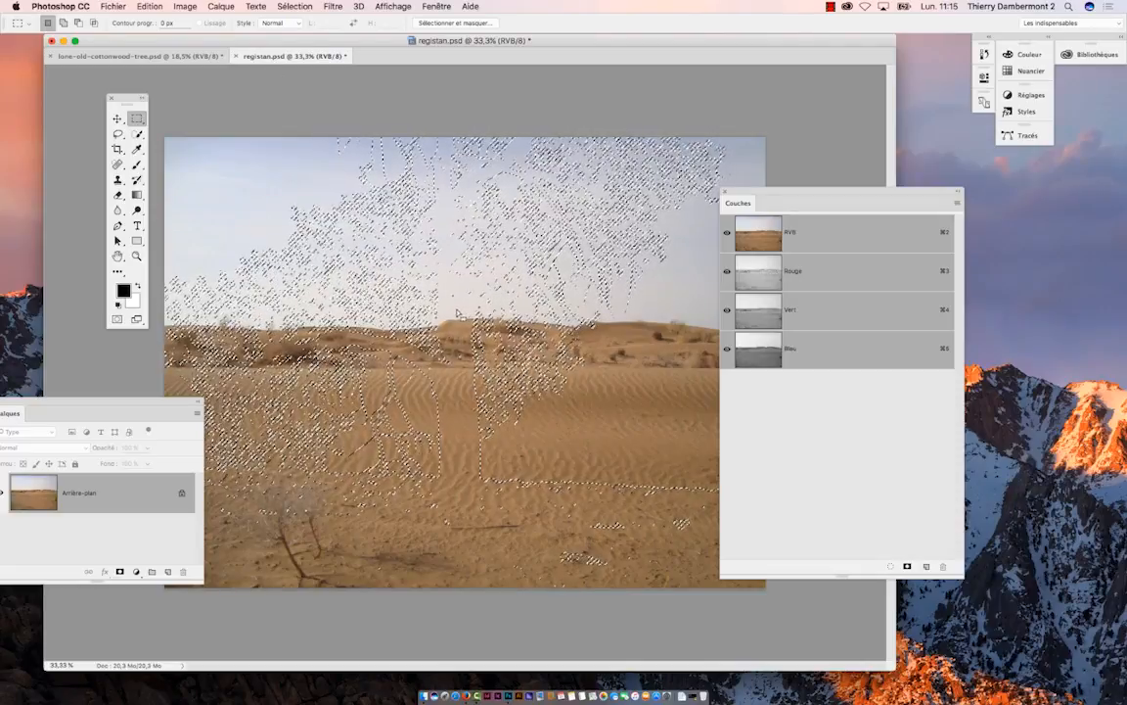
drag(457, 313, 464, 372)
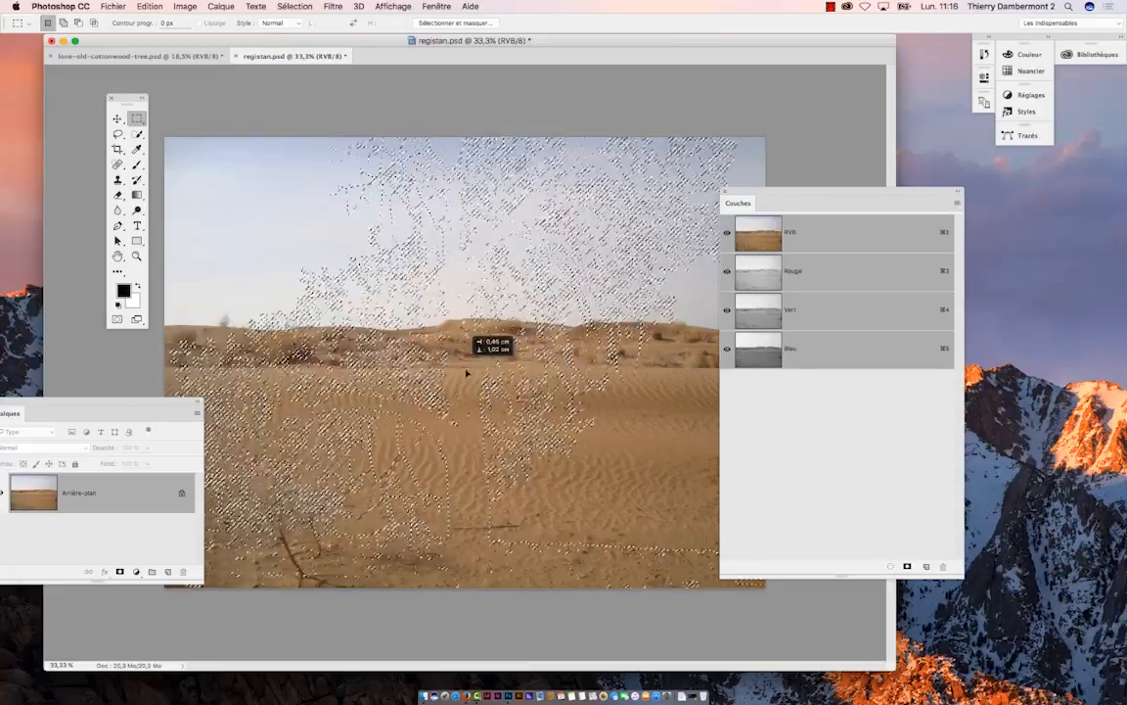
drag(467, 373, 484, 394)
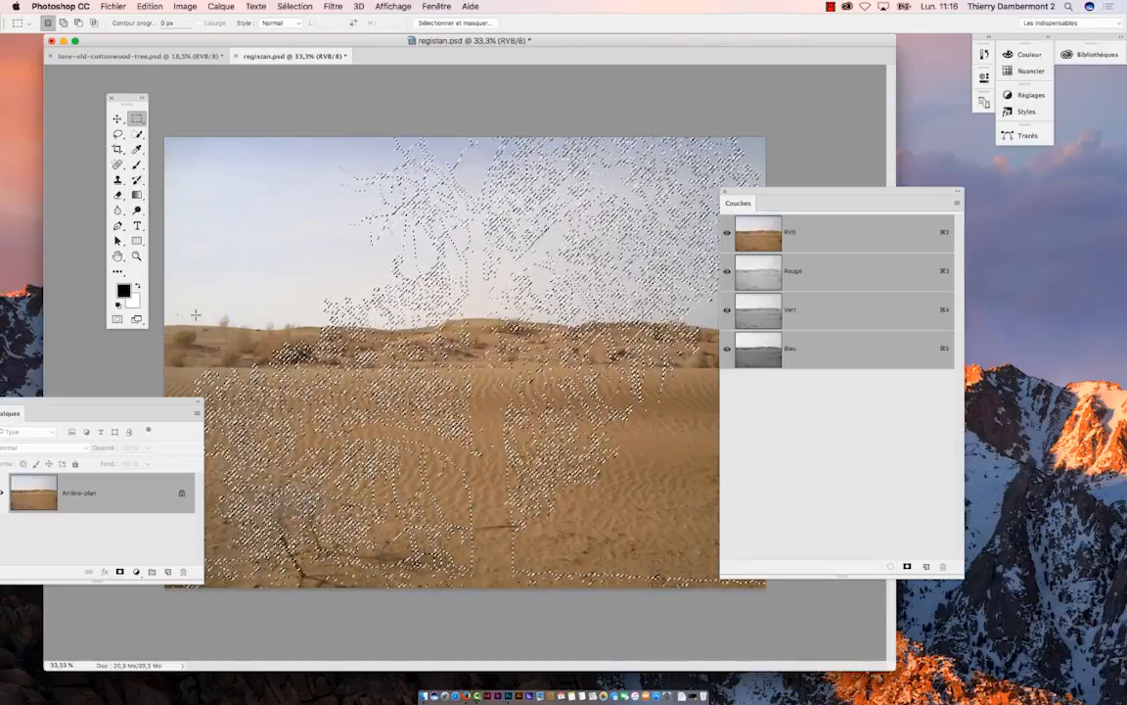
- Bring the Calques panel beside the desert image and move the Couches panel clear of it
drag(140, 402, 937, 151)
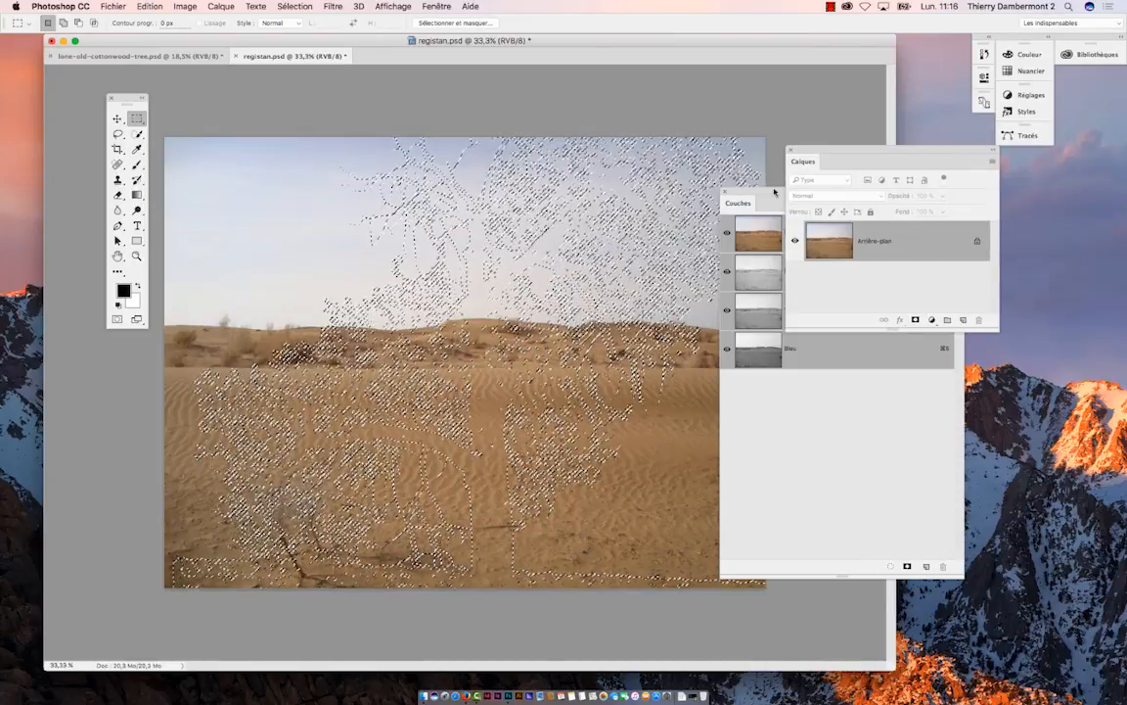
drag(771, 194, 949, 469)
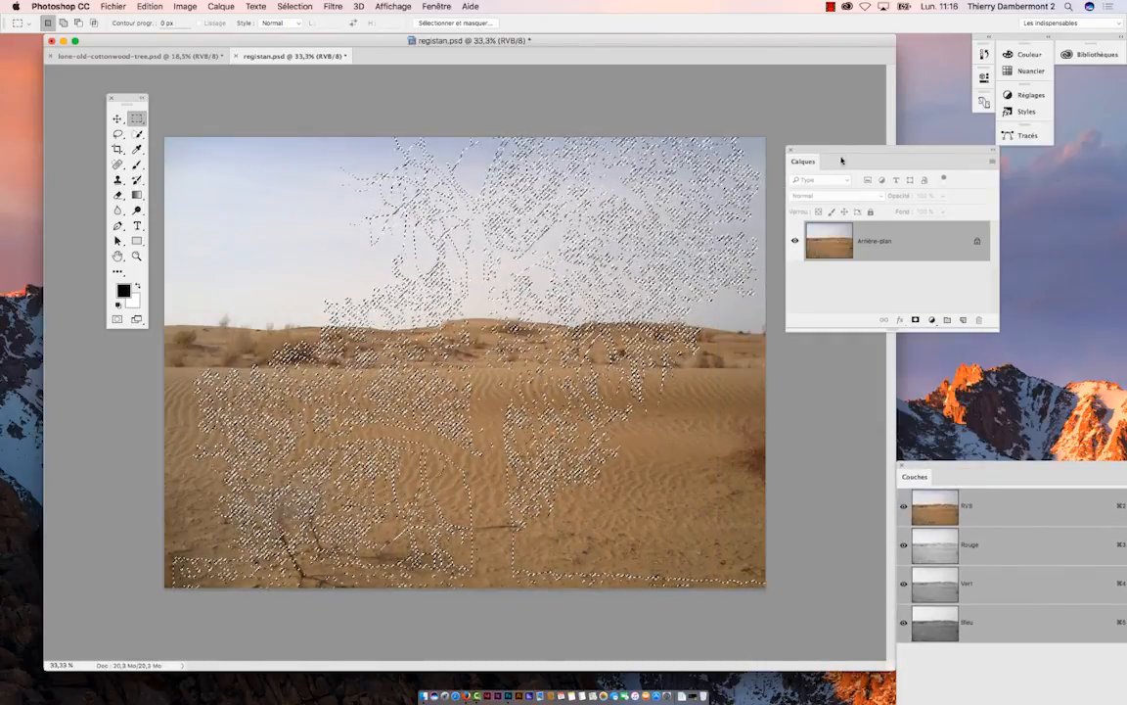
drag(841, 159, 850, 245)
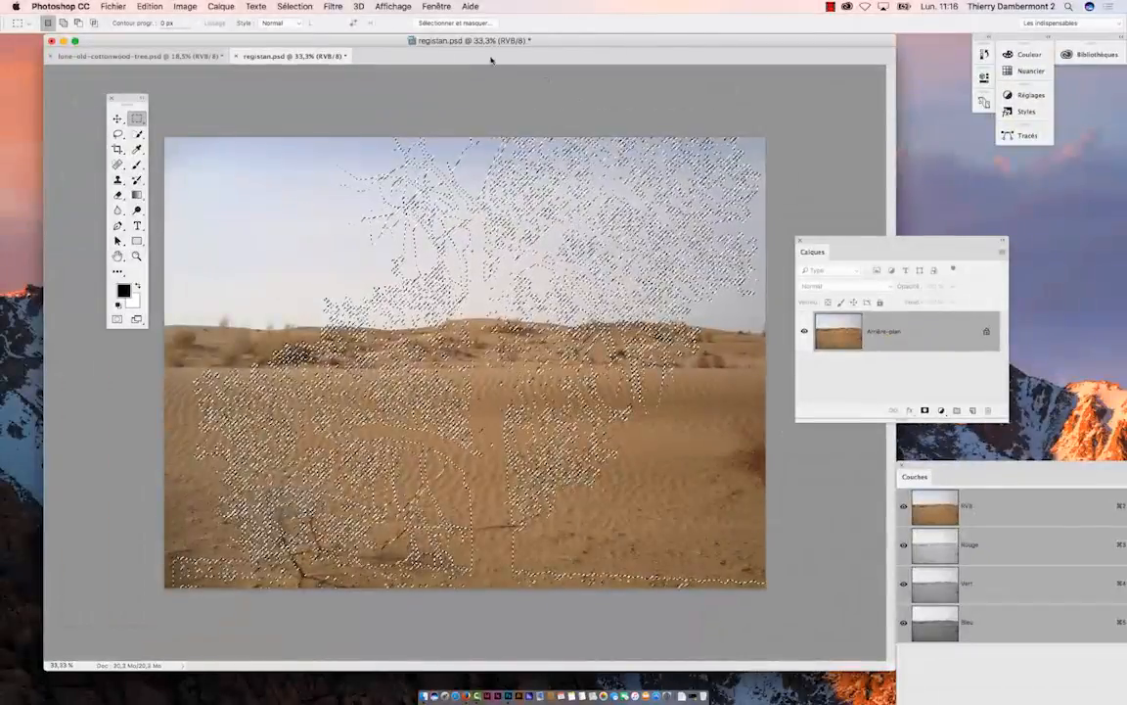
- Create a Niveaux adjustment layer named Niveaux 1 in Normal mode at 100 % opacity, masked by the tree selection
click(224, 6)
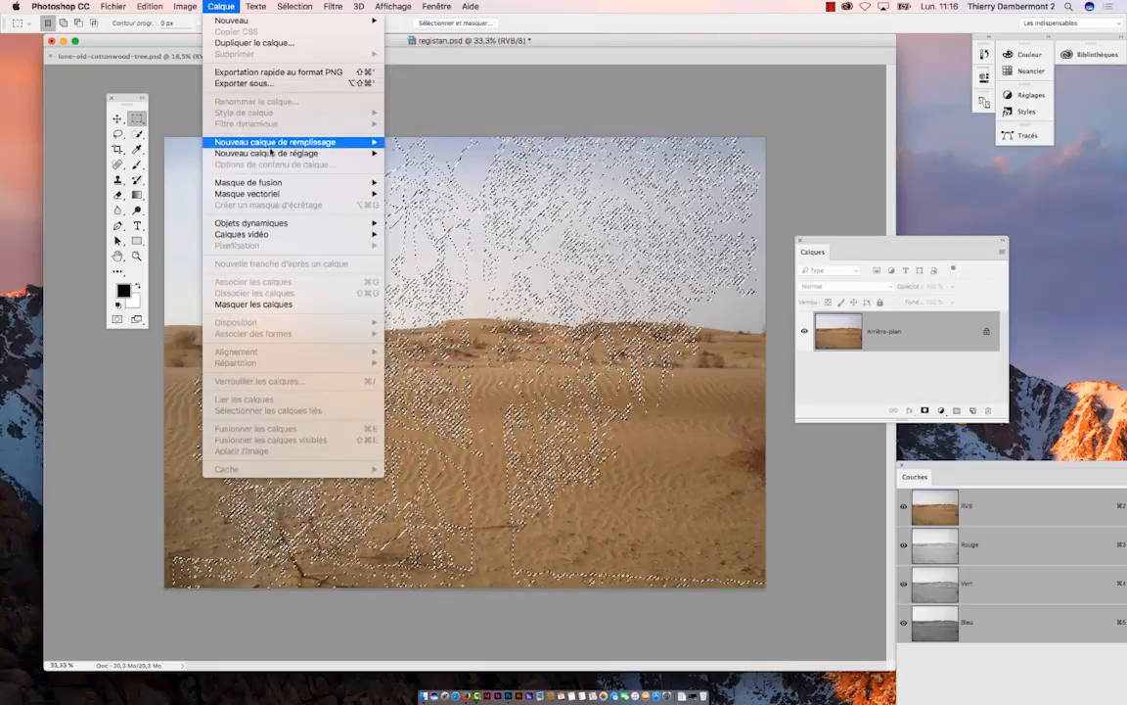
mouse_move(257, 156)
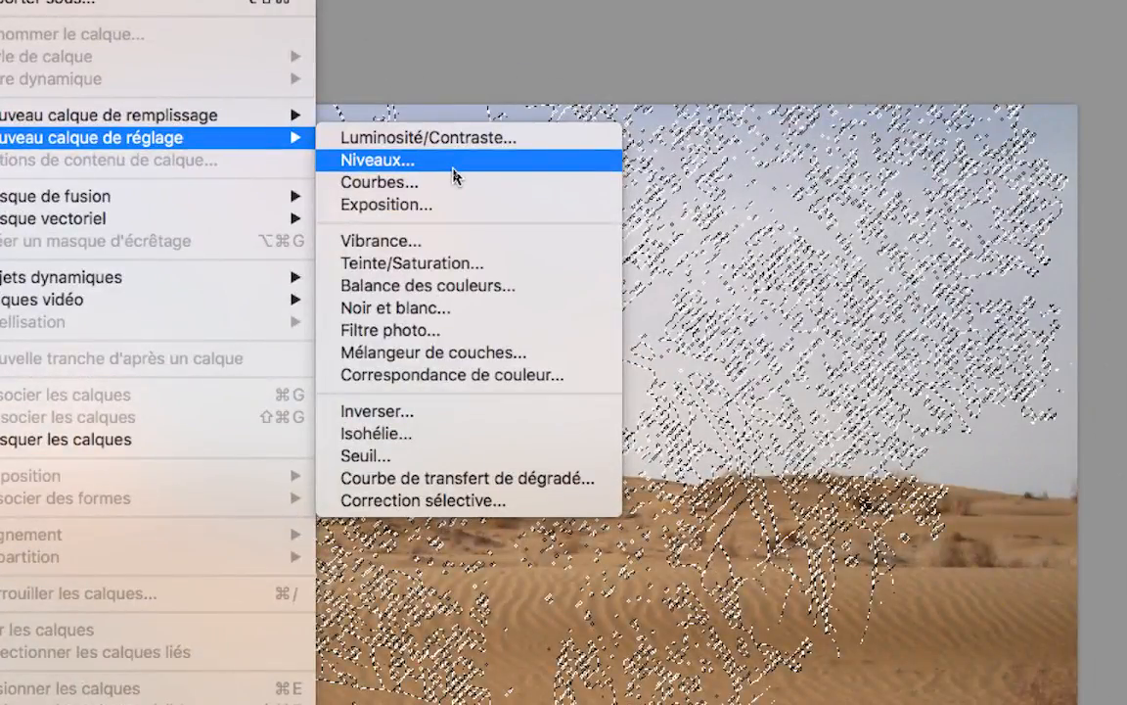
click(453, 176)
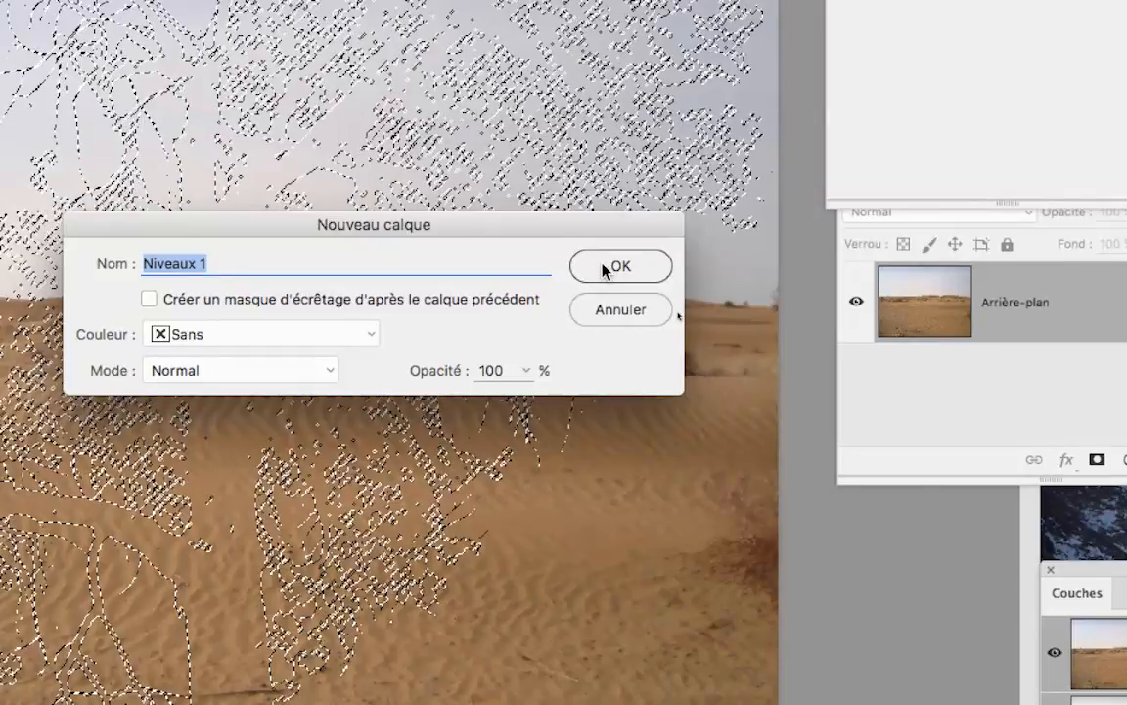
click(604, 270)
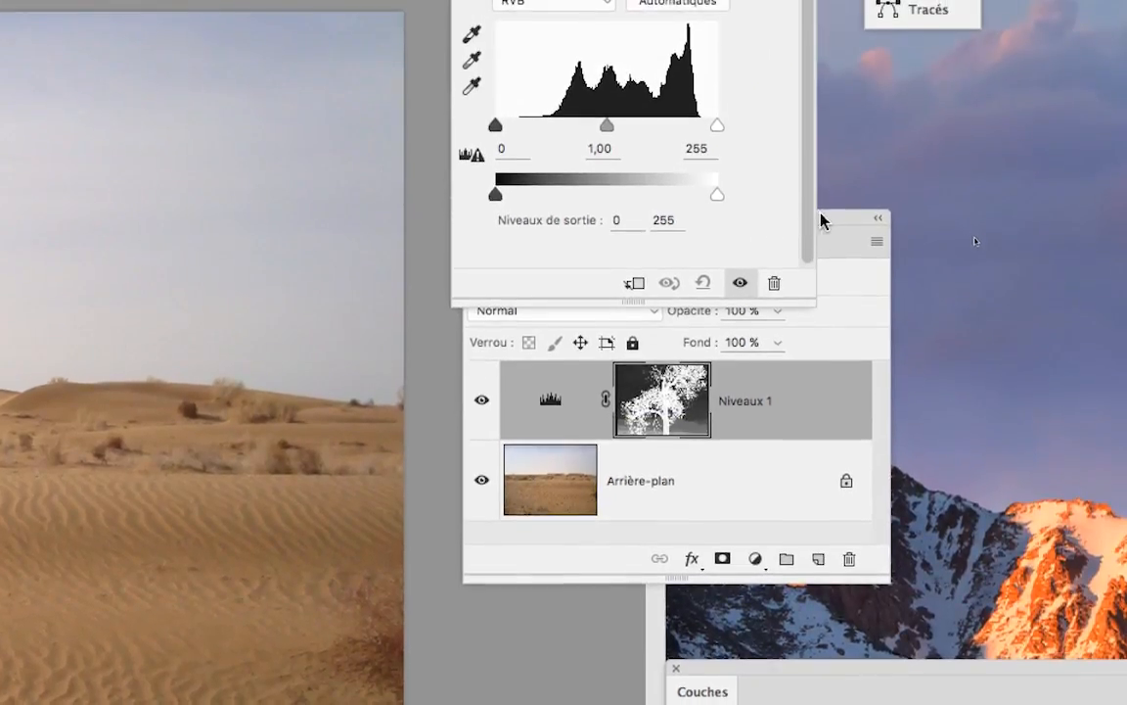
- Detach the Niveaux properties panel, place it above the Calques panel and widen it
click(971, 115)
drag(820, 235, 798, 319)
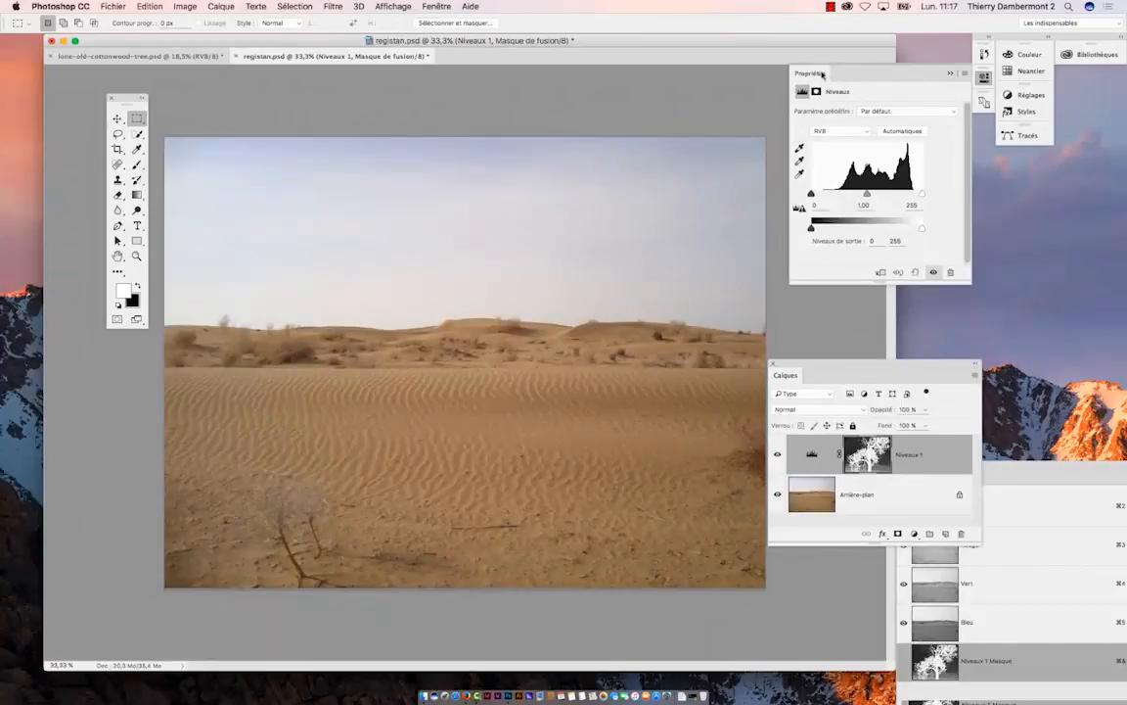
drag(822, 74, 662, 96)
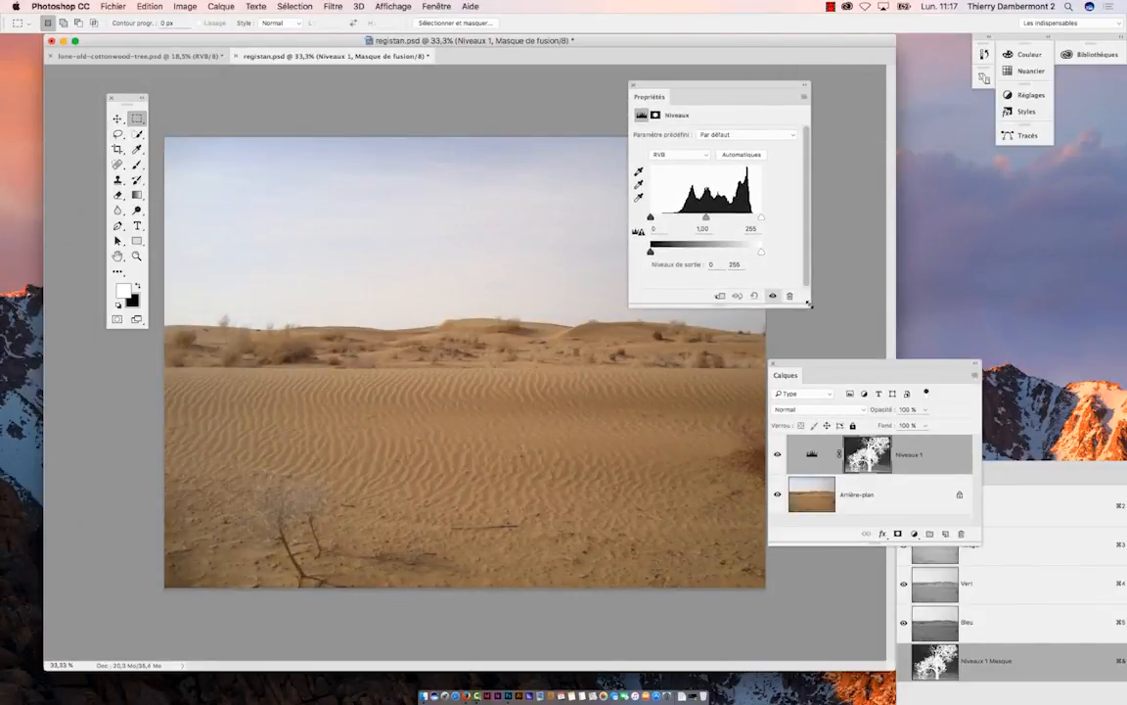
drag(808, 304, 979, 290)
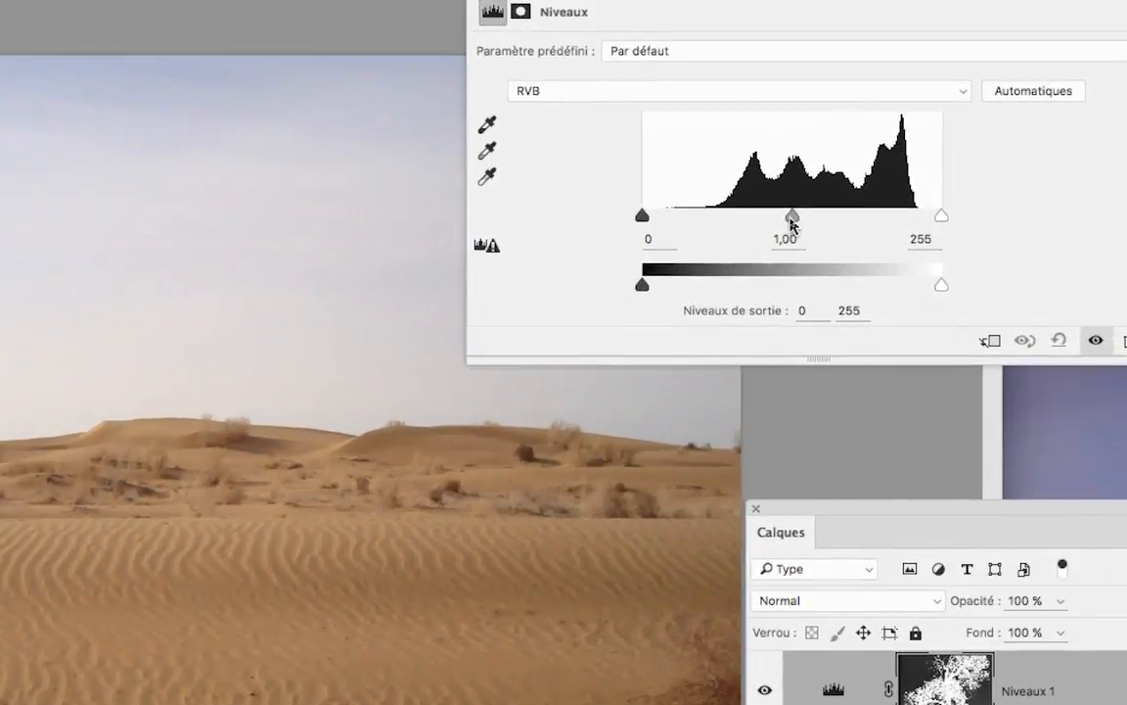
- Set the Niveaux 1 midtone level to 0,38 to darken the tree shape, after trying a lighter 2,31
drag(791, 219, 933, 219)
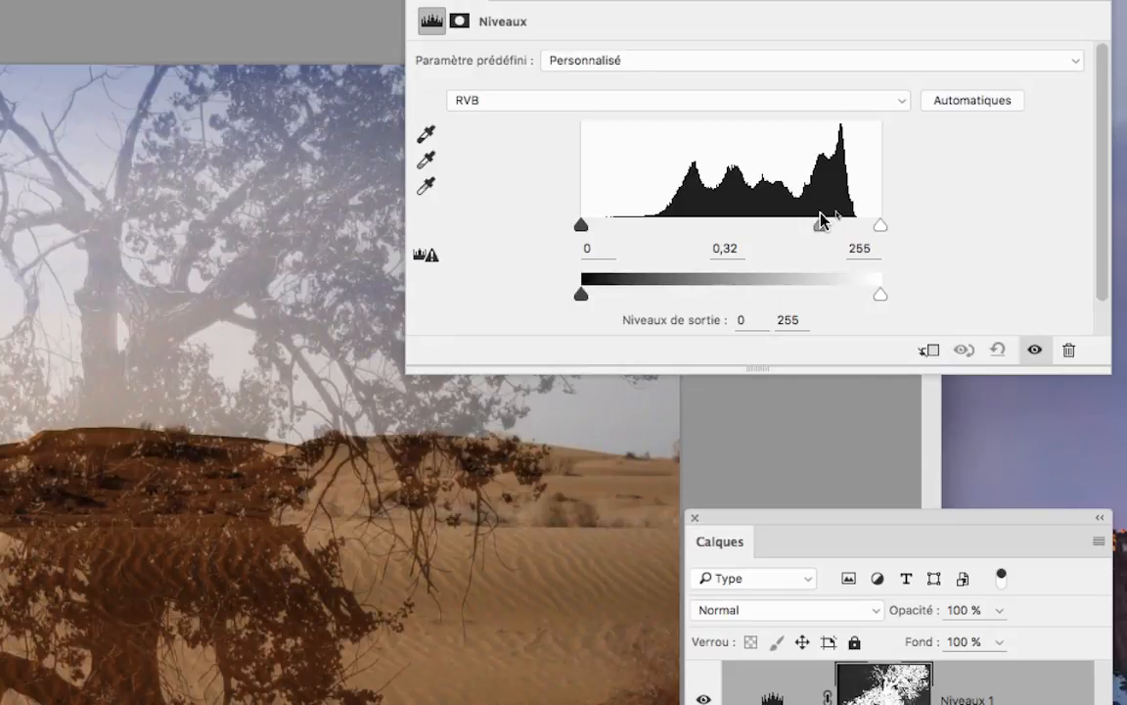
drag(822, 220, 696, 221)
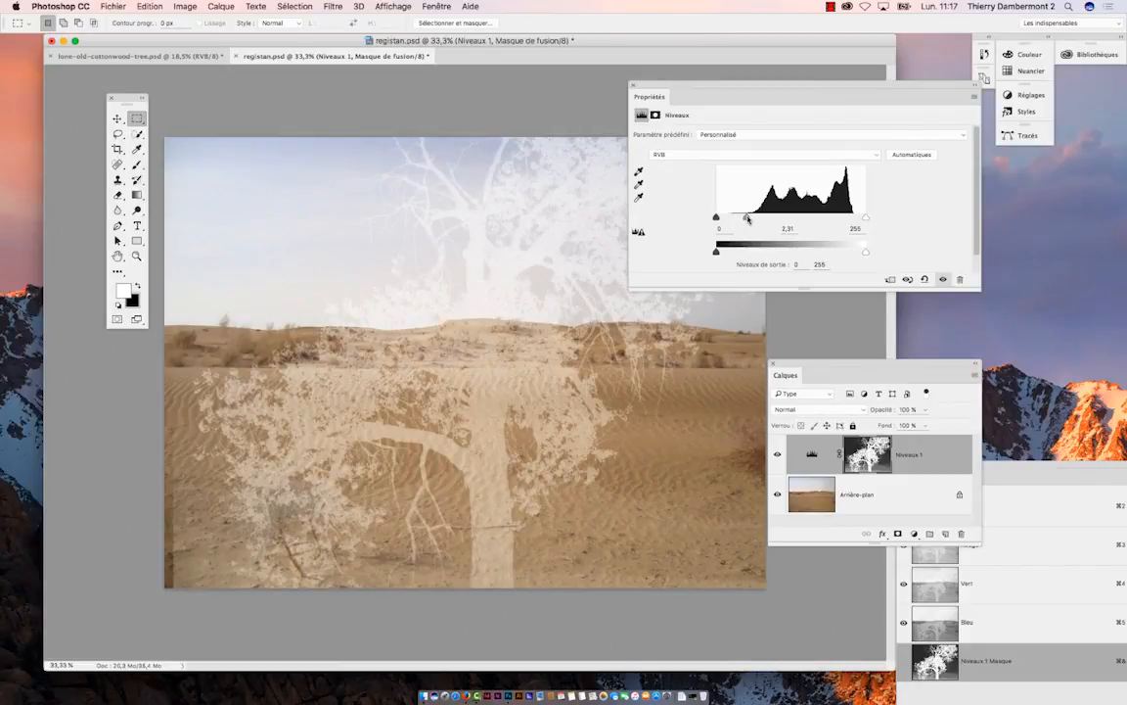
drag(749, 219, 831, 220)
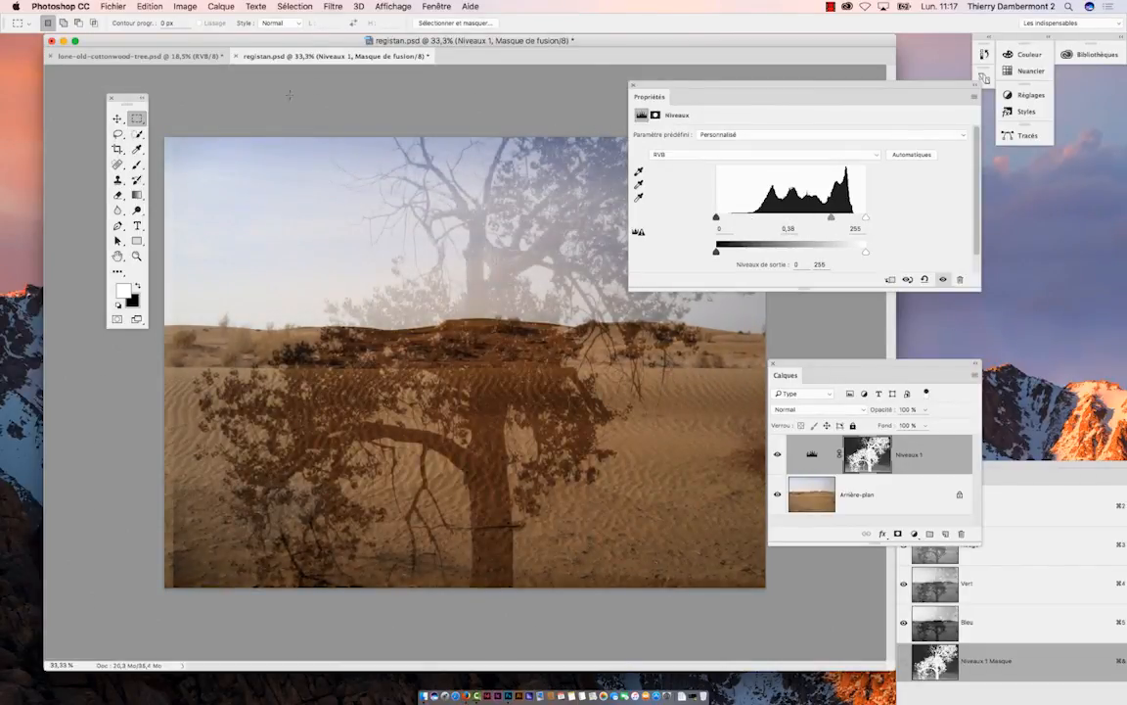
- Shift the Niveaux 1 tree mask slightly left across the desert image and move the Niveaux properties panel clear of the photo
click(118, 118)
drag(379, 289, 419, 296)
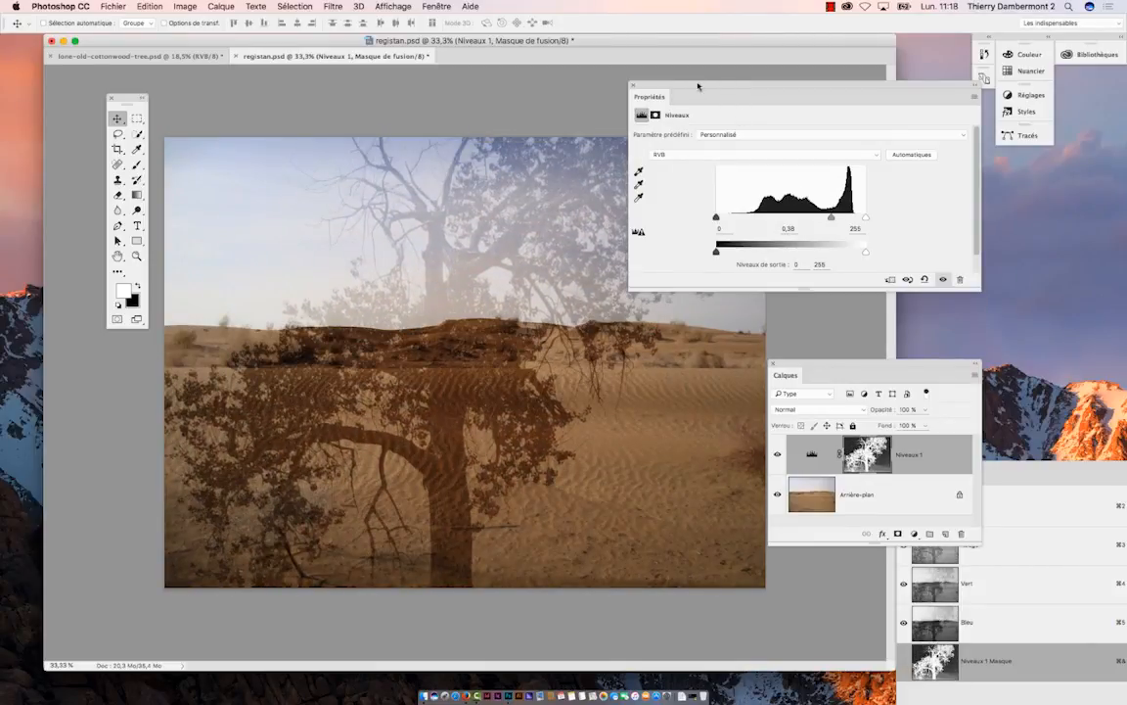
drag(697, 86, 896, 165)
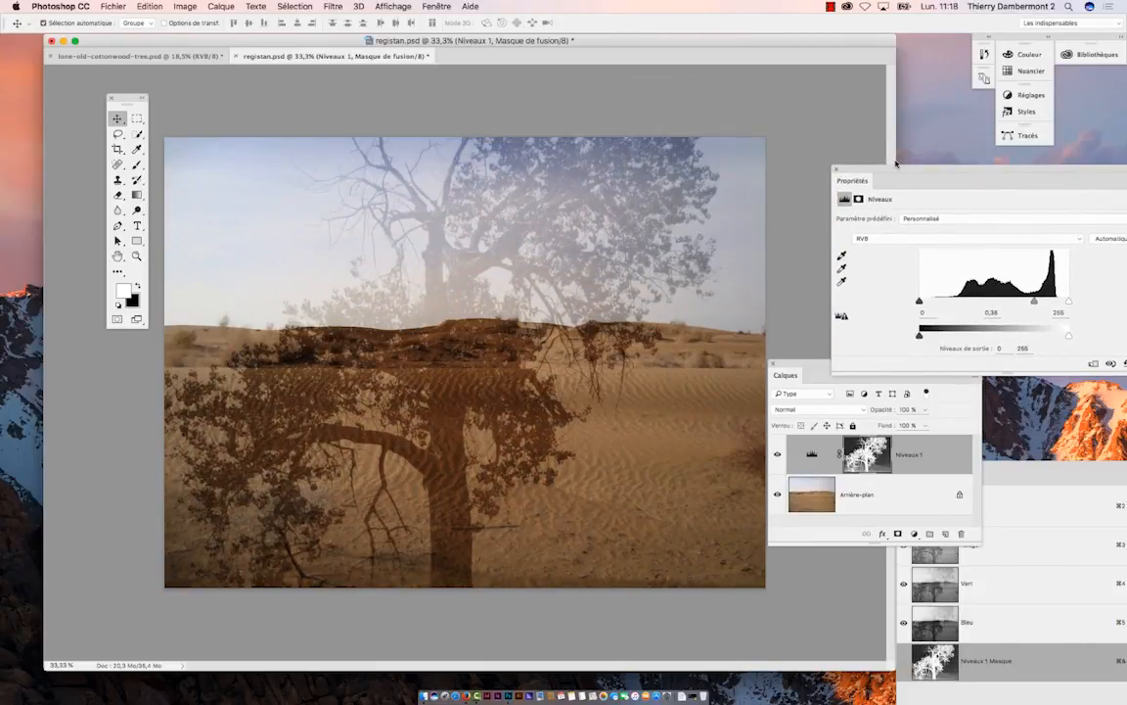
- Scale the Niveaux 1 mask proportionally to about 70 % and reposition the tree in the right half of the desert photo
key(super+t)
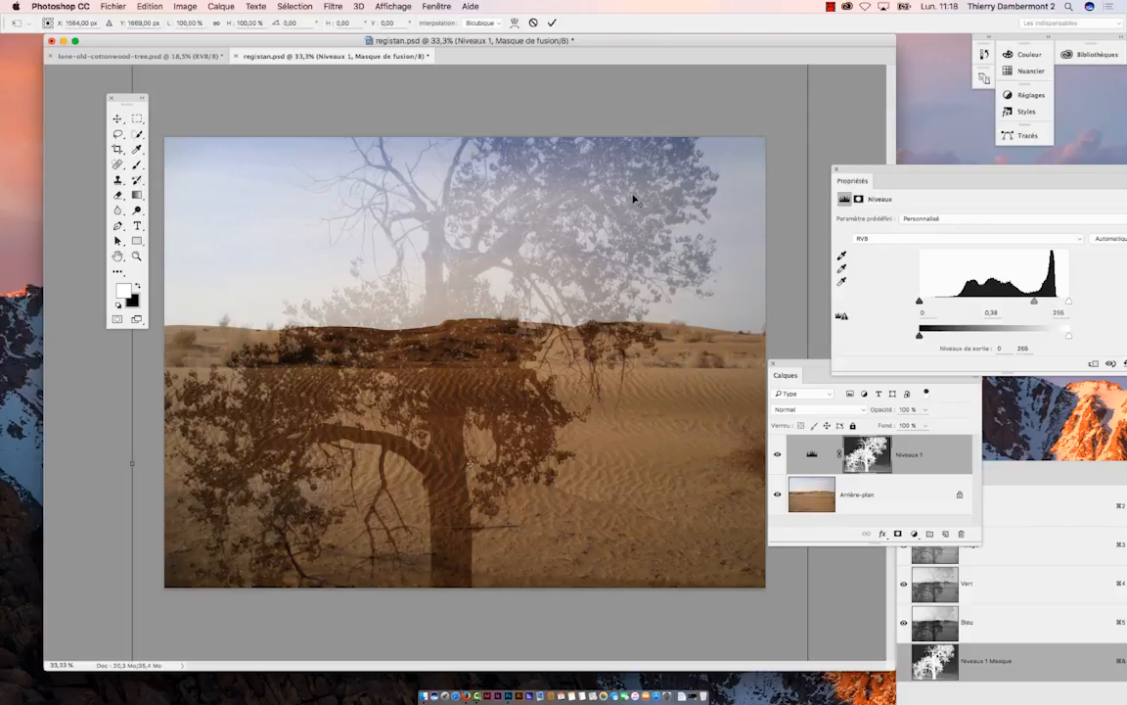
key(super+0)
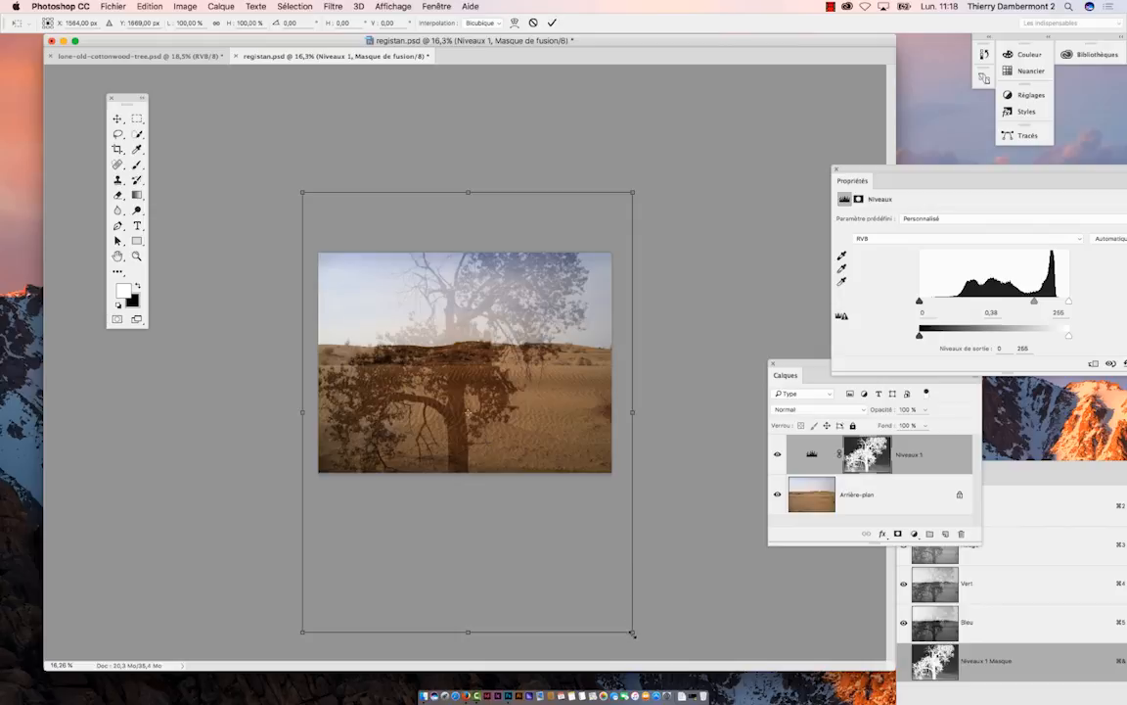
drag(635, 634, 564, 480)
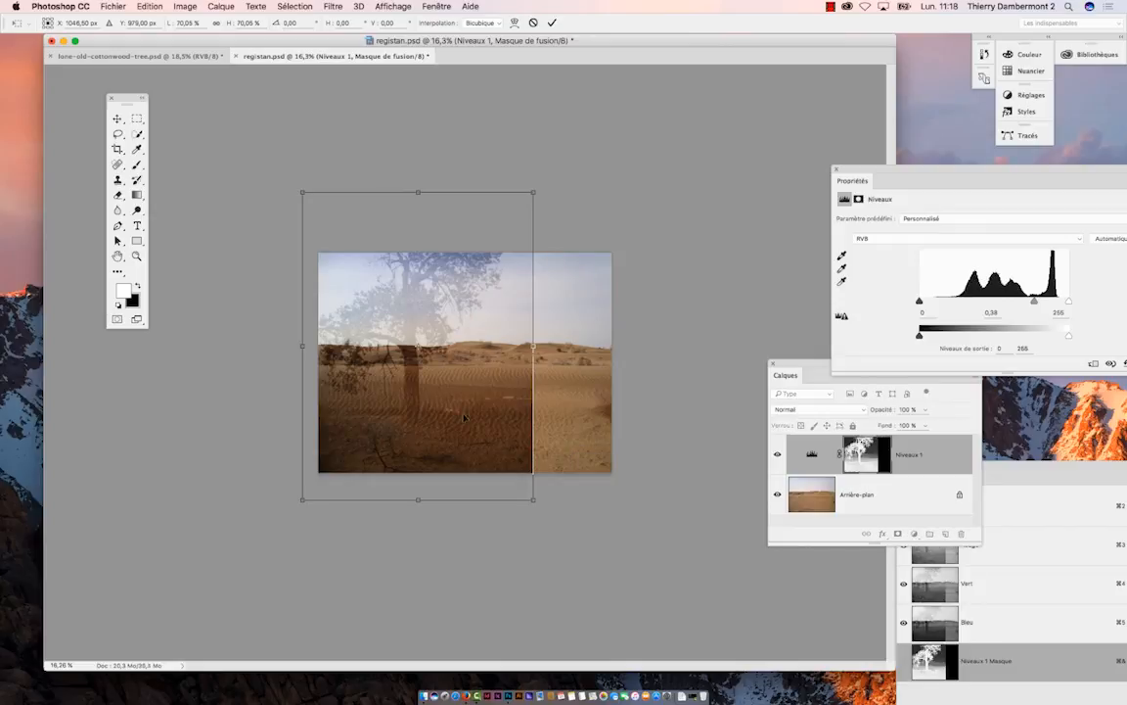
drag(438, 414, 554, 463)
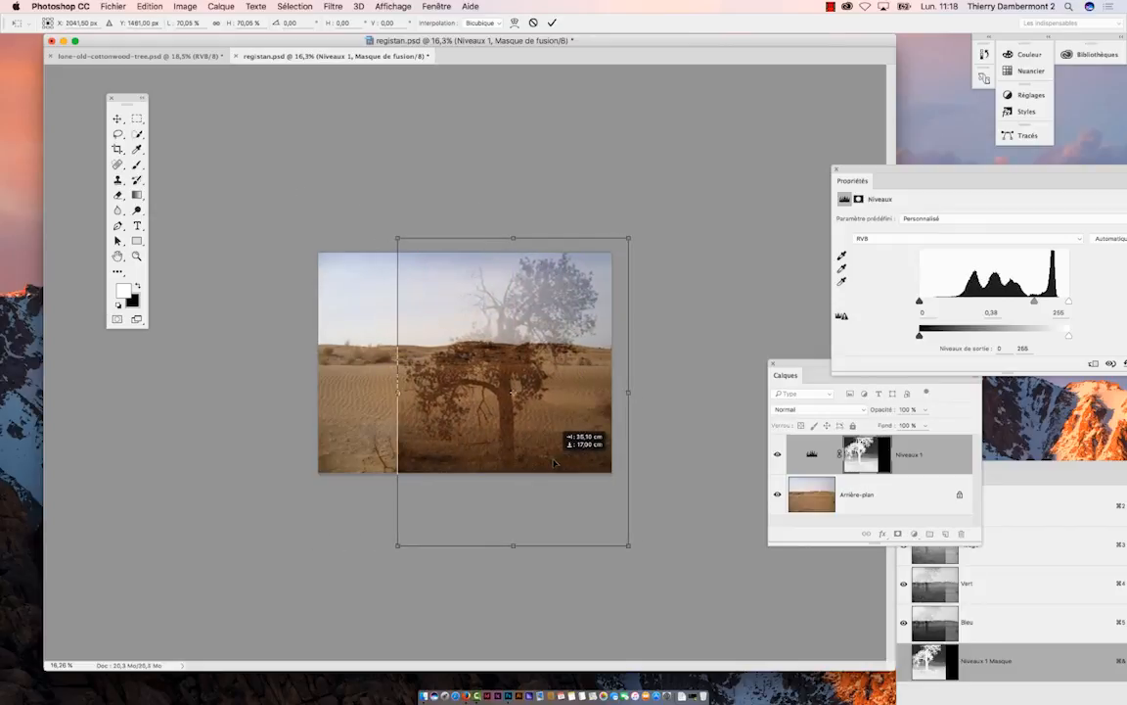
click(552, 22)
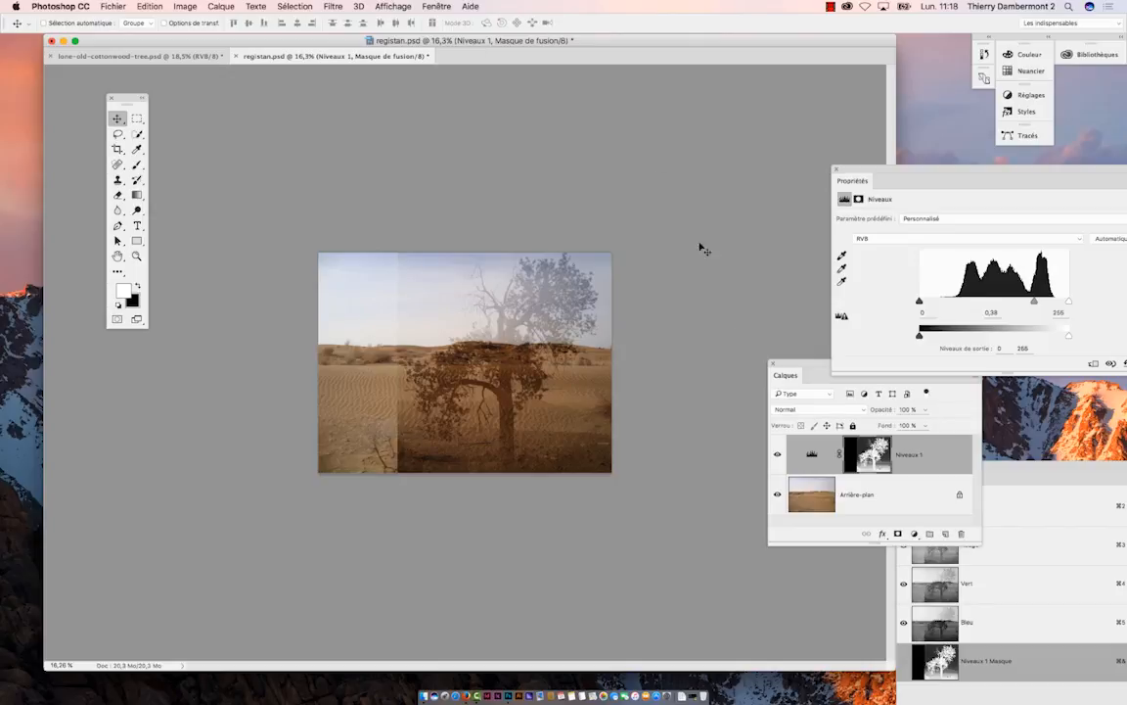